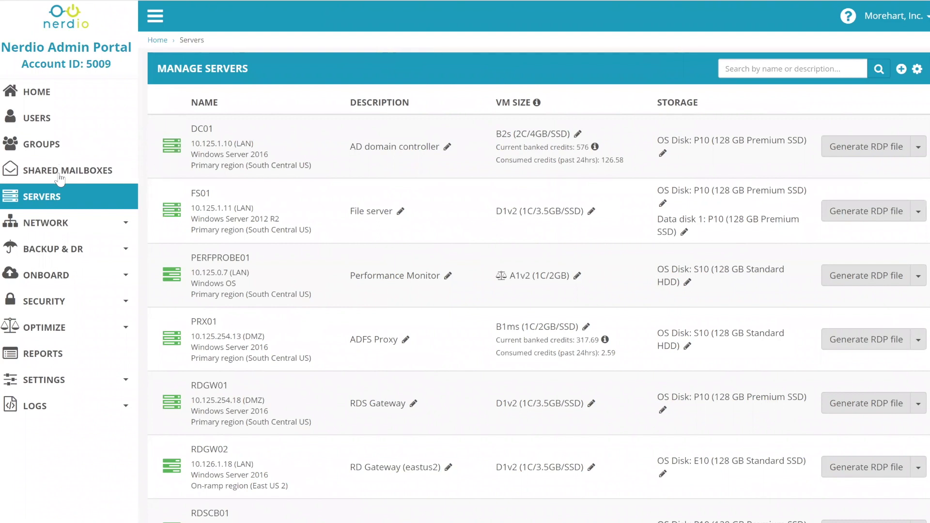
Step: Open the list of groups, highlight the IT Department Group, and return to the servers list
{"action": "left_click", "coordinate": [57, 145]}
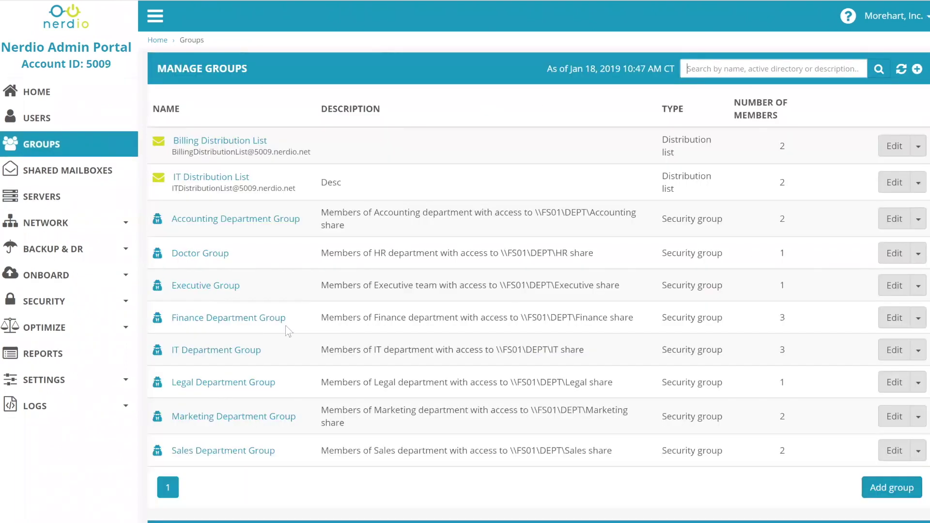
{"action": "left_click_drag", "start_coordinate": [262, 354], "coordinate": [170, 364]}
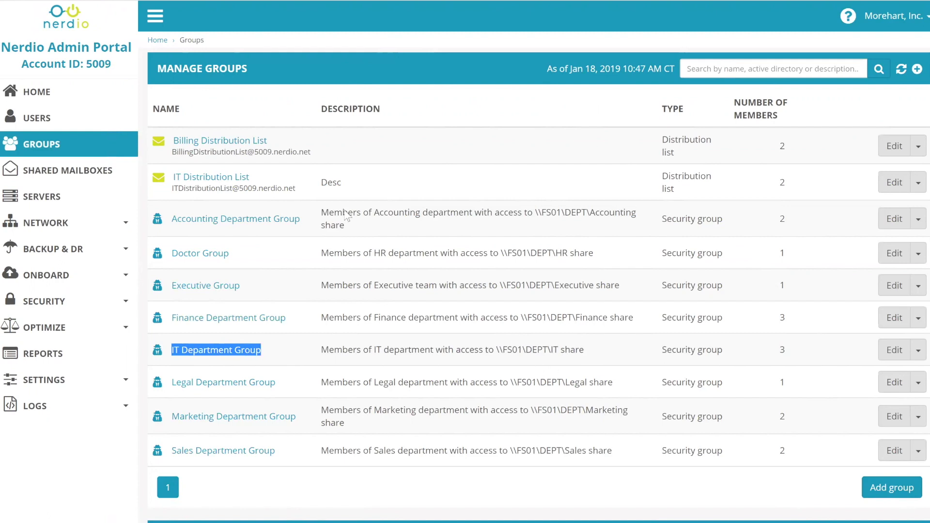
{"action": "left_click", "coordinate": [62, 199]}
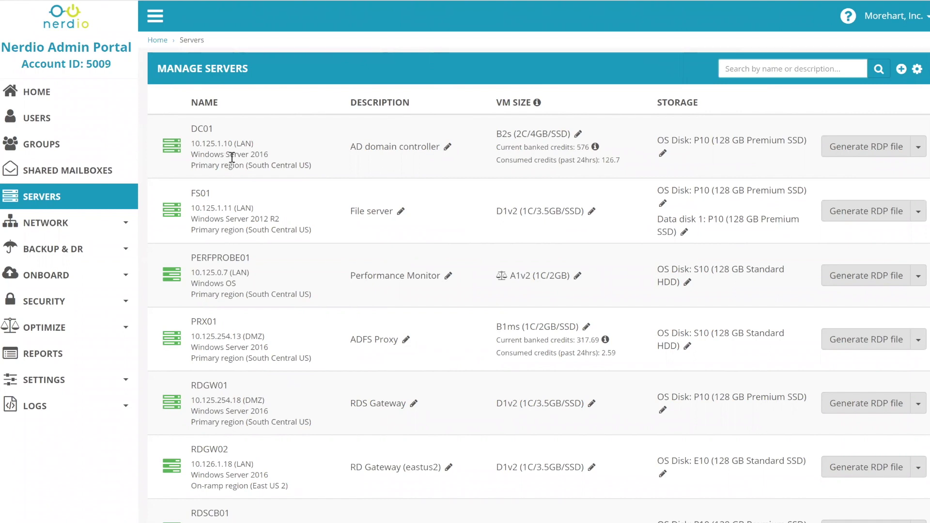
Step: Open the IT administrator user's settings and examine the Active Directory group memberships and the domain admin rights option
{"action": "left_click", "coordinate": [58, 92]}
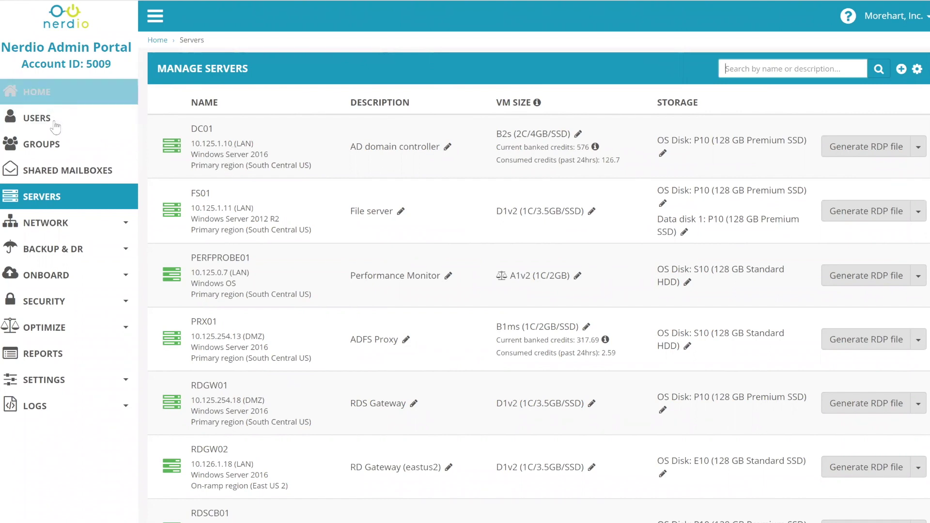
{"action": "left_click", "coordinate": [57, 116]}
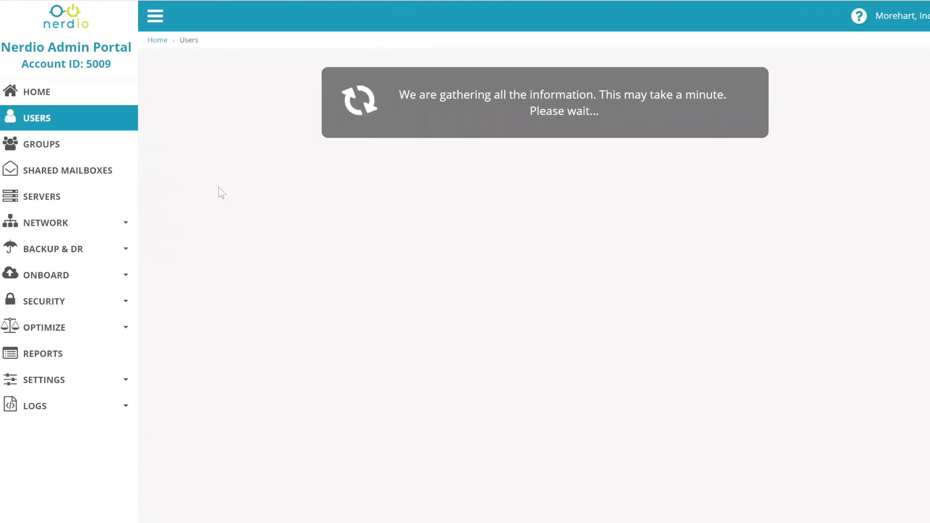
{"action": "left_click", "coordinate": [214, 130]}
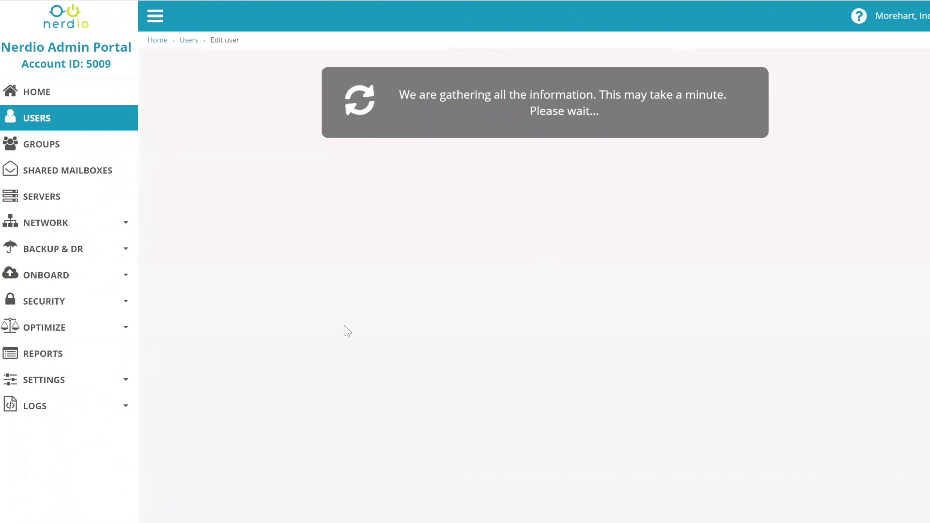
{"action": "scroll", "coordinate": [237, 473], "scroll_direction": "down", "scroll_amount": 3}
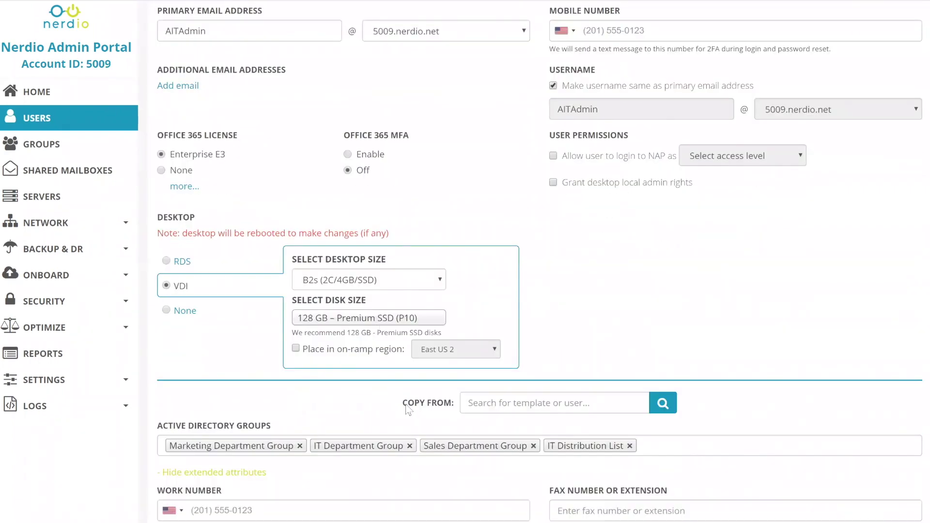
{"action": "scroll", "coordinate": [247, 450], "scroll_direction": "down", "scroll_amount": 12}
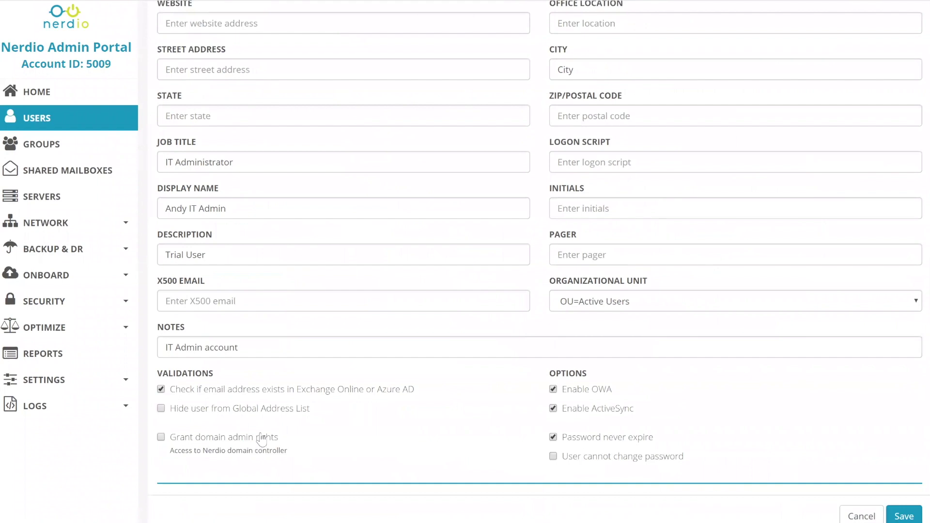
{"action": "scroll", "coordinate": [254, 326], "scroll_direction": "up", "scroll_amount": 1}
{"action": "scroll", "coordinate": [254, 326], "scroll_direction": "up", "scroll_amount": 6}
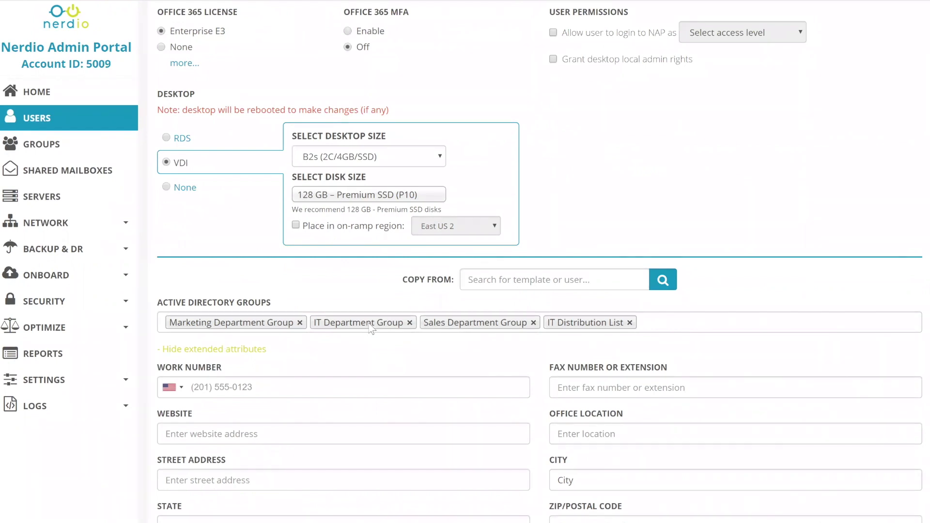
{"action": "scroll", "coordinate": [370, 333], "scroll_direction": "down", "scroll_amount": 7}
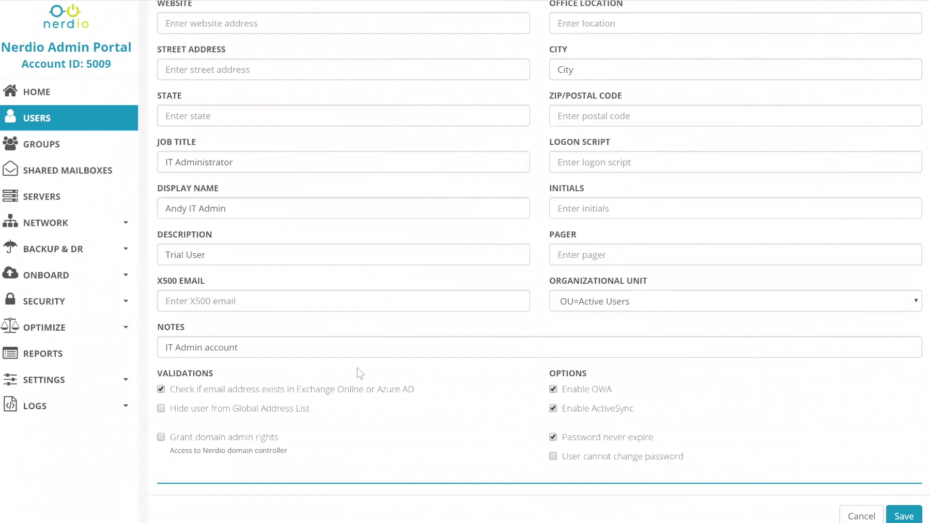
Step: Select the option to grant the IT administrator user local admin rights on the desktop
{"action": "scroll", "coordinate": [371, 346], "scroll_direction": "up", "scroll_amount": 7}
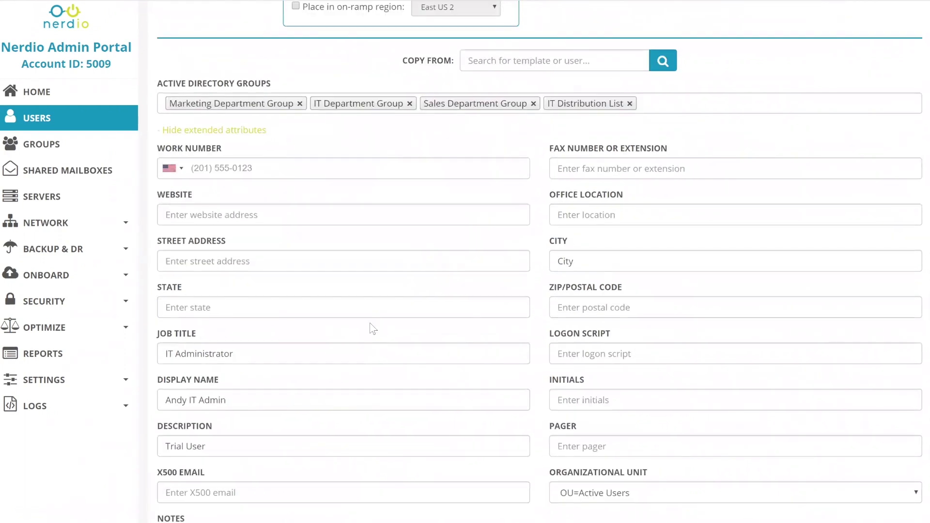
{"action": "scroll", "coordinate": [581, 179], "scroll_direction": "up", "scroll_amount": 3}
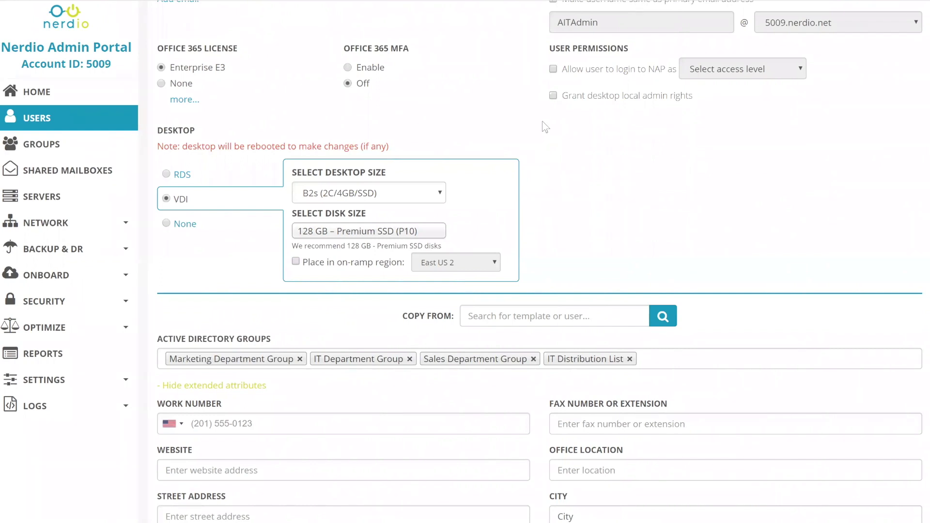
{"action": "left_click", "coordinate": [553, 95]}
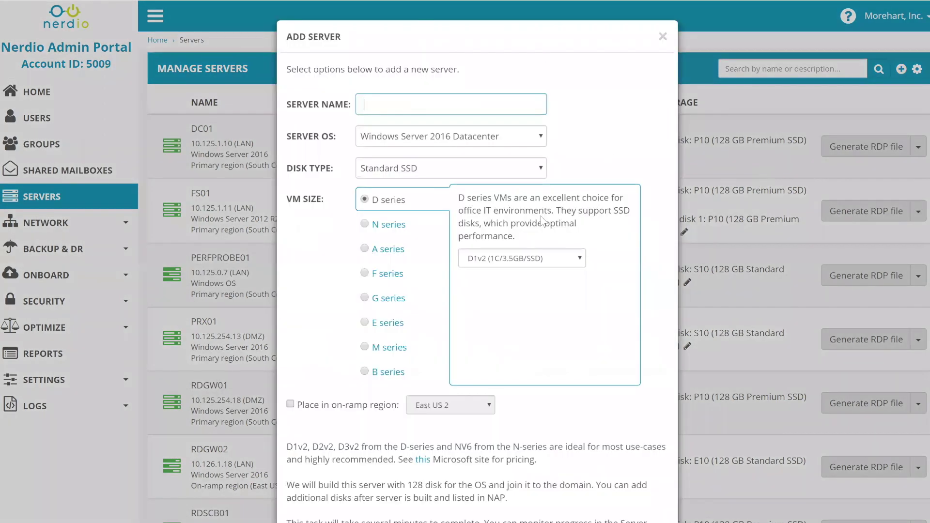
Step: Name the new server TestSvr and choose Windows Server 2016 Datacenter as its operating system
{"action": "type", "text": "TestSvr"}
{"action": "left_click", "coordinate": [430, 141]}
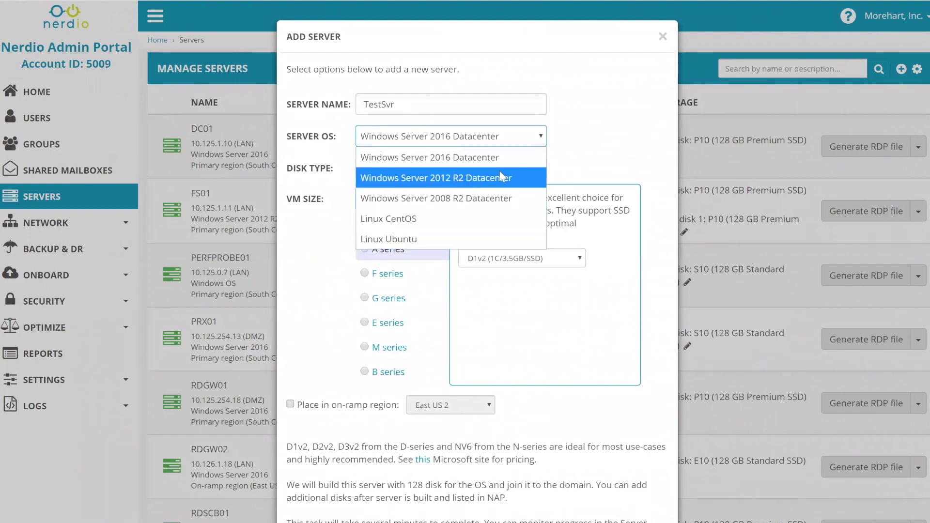
{"action": "left_click", "coordinate": [477, 158]}
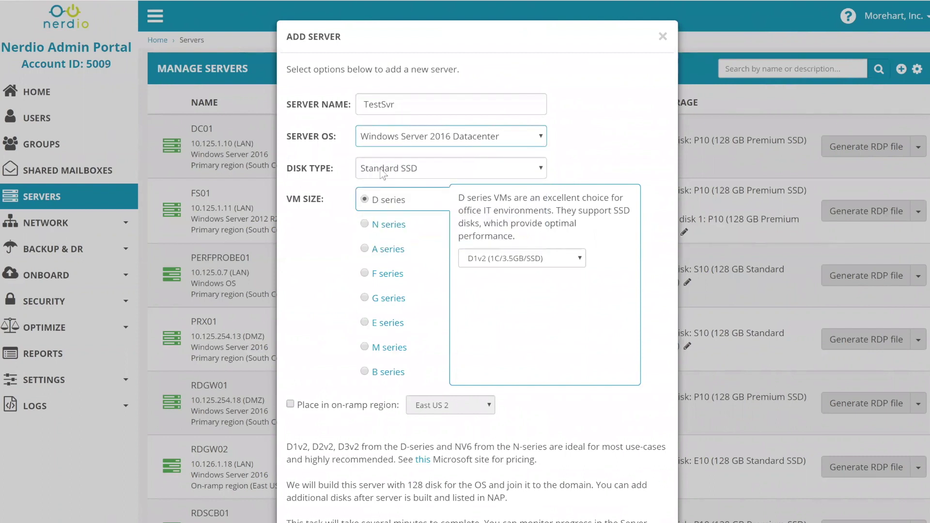
Step: Review the new server's options and build notes, highlighting the words about joining it to the domain
{"action": "scroll", "coordinate": [583, 375], "scroll_direction": "down", "scroll_amount": 2}
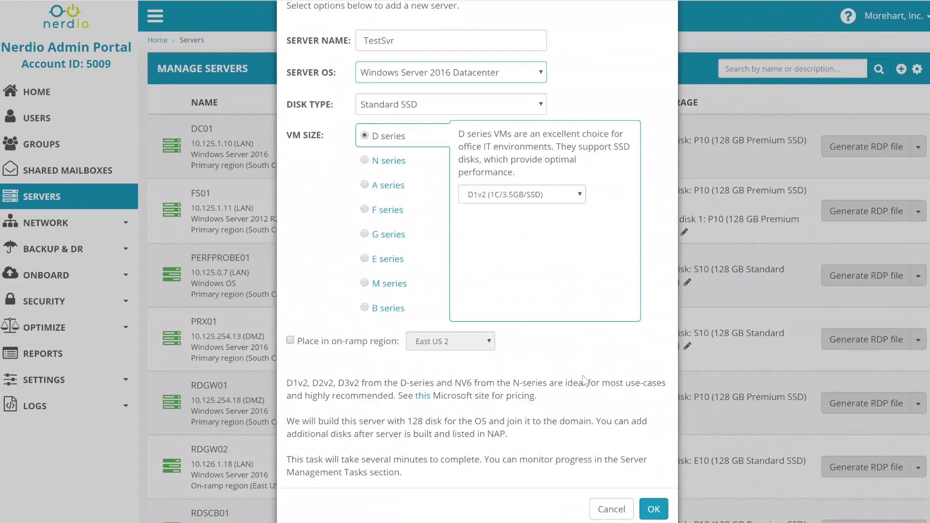
{"action": "scroll", "coordinate": [575, 368], "scroll_direction": "up", "scroll_amount": 1}
{"action": "scroll", "coordinate": [416, 411], "scroll_direction": "down", "scroll_amount": 1}
{"action": "scroll", "coordinate": [401, 392], "scroll_direction": "up", "scroll_amount": 2}
{"action": "scroll", "coordinate": [467, 476], "scroll_direction": "down", "scroll_amount": 2}
{"action": "left_click_drag", "start_coordinate": [505, 421], "coordinate": [591, 421]}
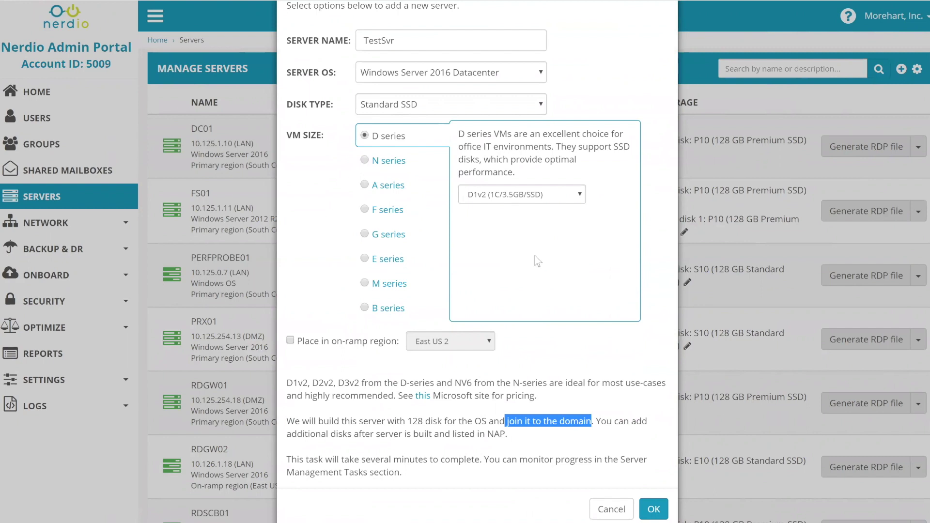
Step: Choose the Standard SSD disk type and look through the D series VM sizes, keeping D1v2 (1C/3.5GB/SSD)
{"action": "left_click", "coordinate": [438, 109]}
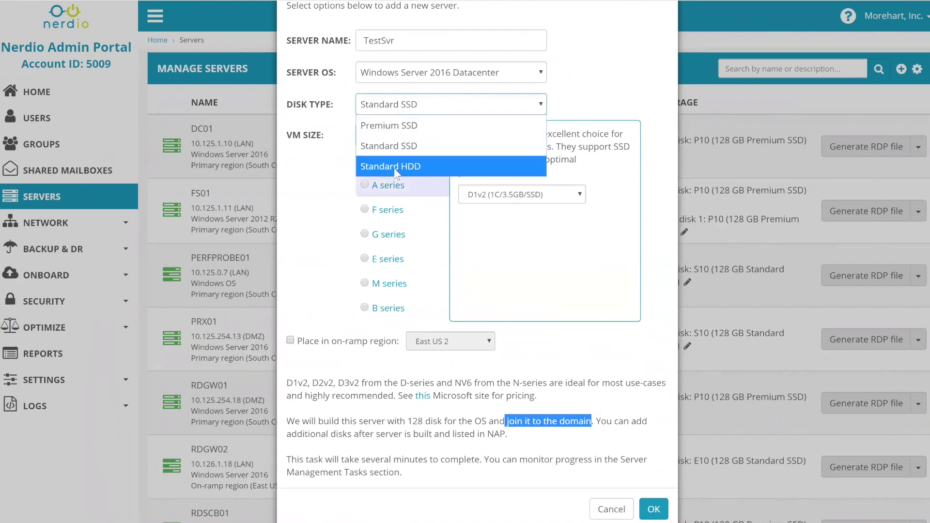
{"action": "left_click", "coordinate": [395, 144]}
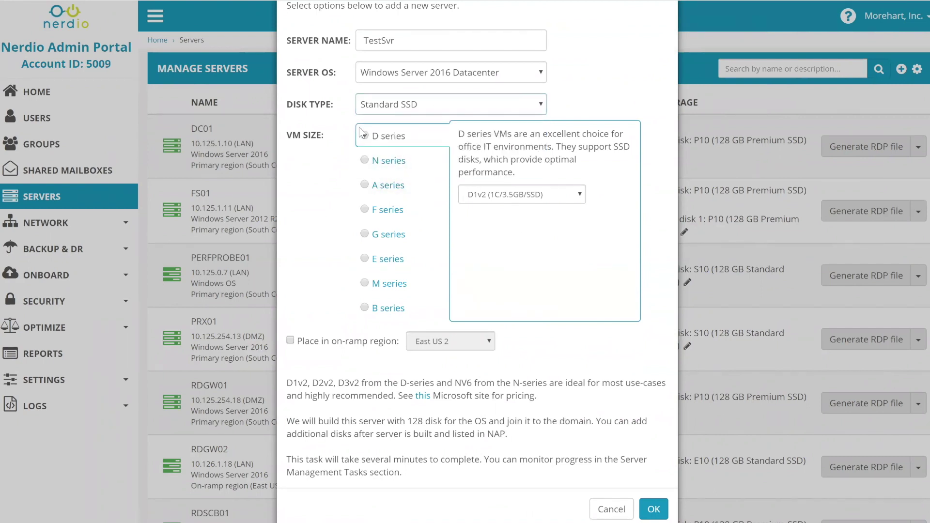
{"action": "left_click", "coordinate": [496, 198]}
{"action": "left_click", "coordinate": [493, 198]}
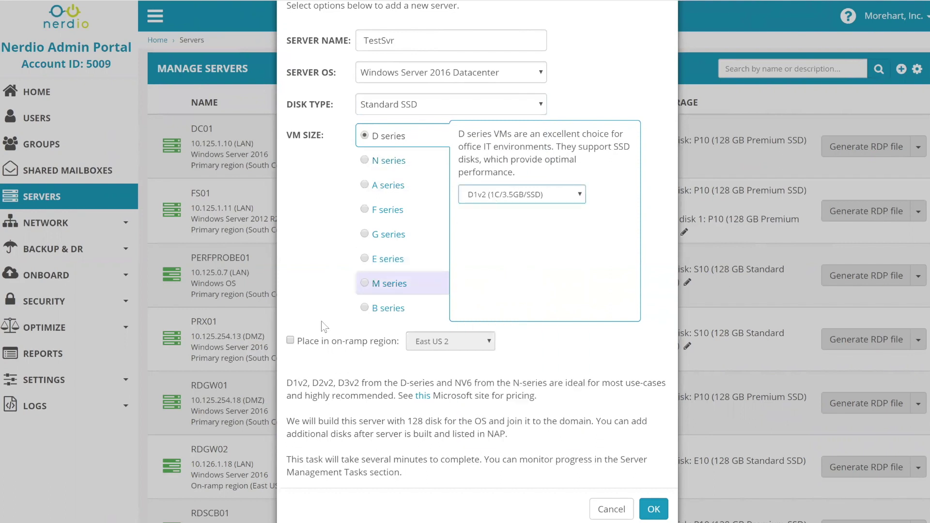
Step: Place the new server in the East US 2 on-ramp region
{"action": "left_click", "coordinate": [290, 341]}
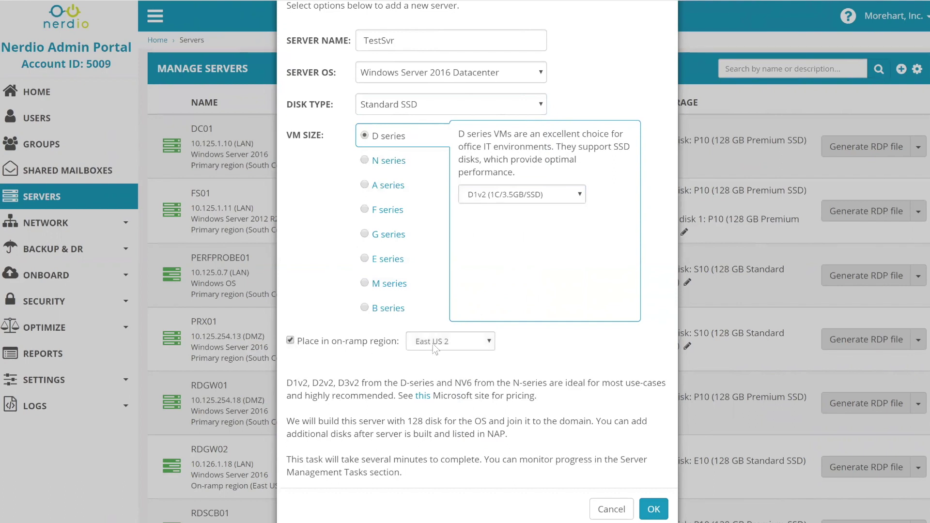
{"action": "left_click", "coordinate": [450, 343]}
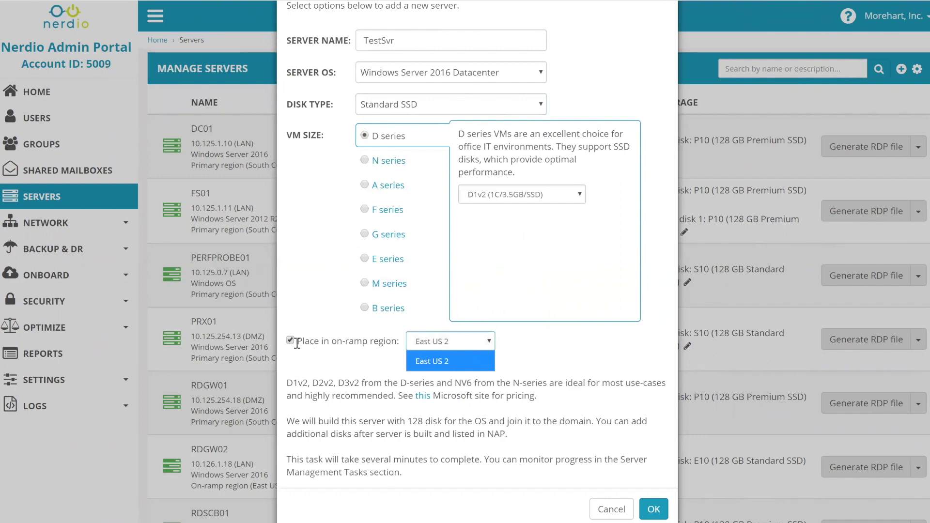
{"action": "left_click", "coordinate": [460, 359]}
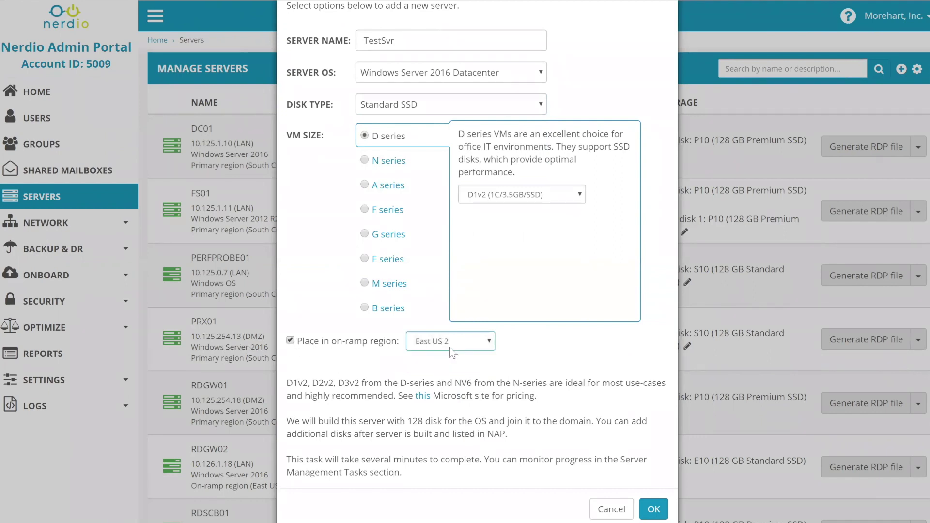
{"action": "left_click", "coordinate": [291, 340]}
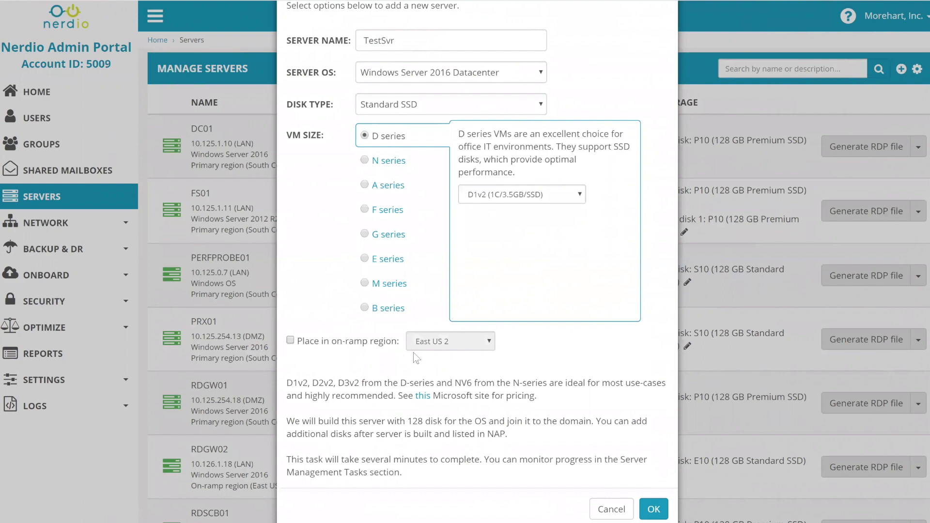
{"action": "left_click", "coordinate": [309, 340]}
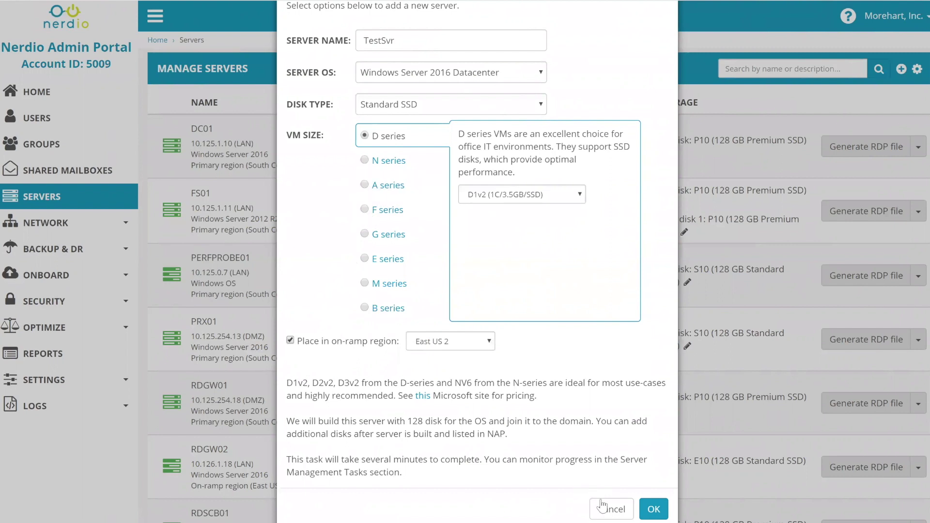
Step: Switch the new server's operating system to Linux CentOS and activate its username field
{"action": "left_click", "coordinate": [455, 77]}
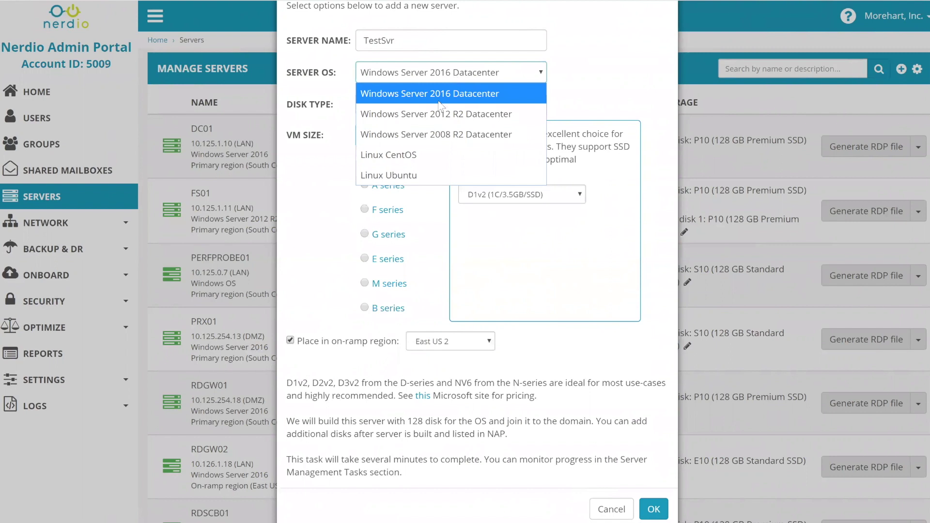
{"action": "left_click", "coordinate": [419, 156]}
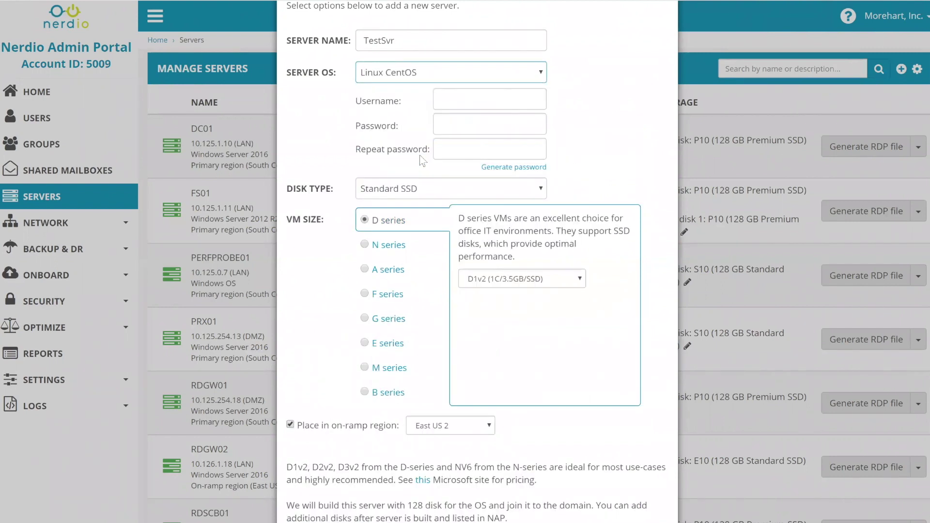
{"action": "left_click", "coordinate": [456, 97]}
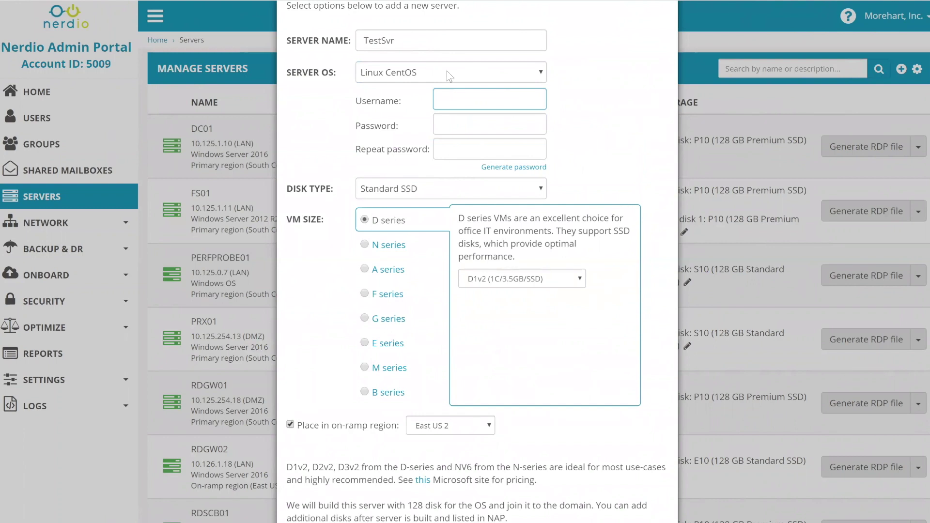
Step: Review the disk type choices and the remaining options and notes for the Linux server
{"action": "left_click", "coordinate": [446, 188]}
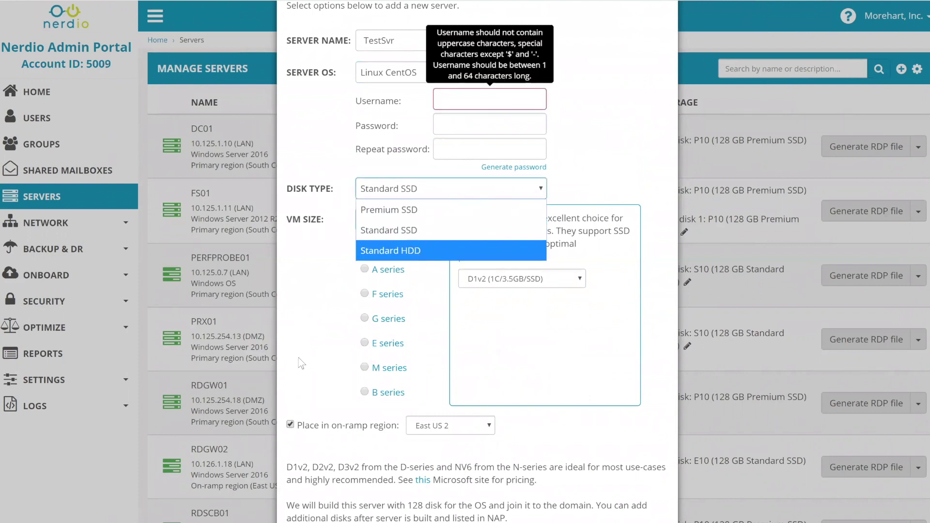
{"action": "left_click", "coordinate": [305, 440]}
{"action": "scroll", "coordinate": [334, 352], "scroll_direction": "down", "scroll_amount": 1}
{"action": "scroll", "coordinate": [331, 347], "scroll_direction": "down", "scroll_amount": 2}
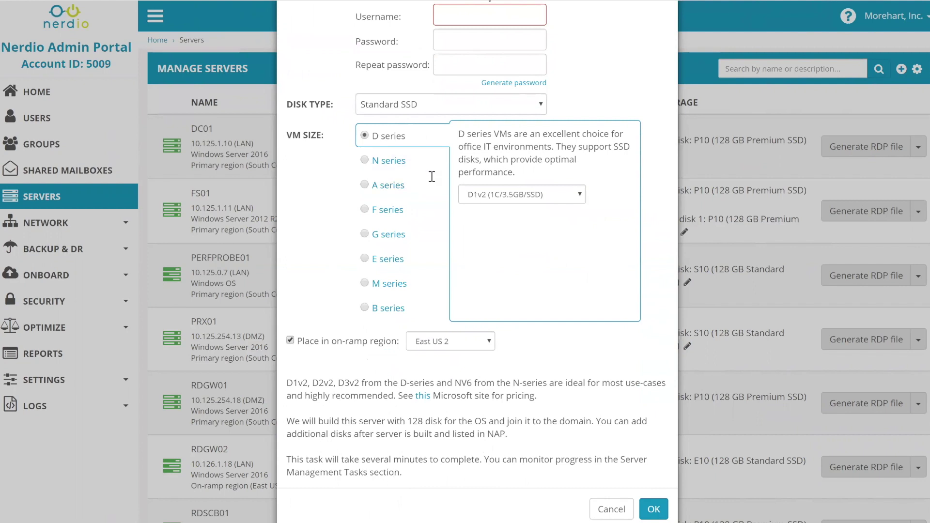
{"action": "scroll", "coordinate": [486, 161], "scroll_direction": "up", "scroll_amount": 3}
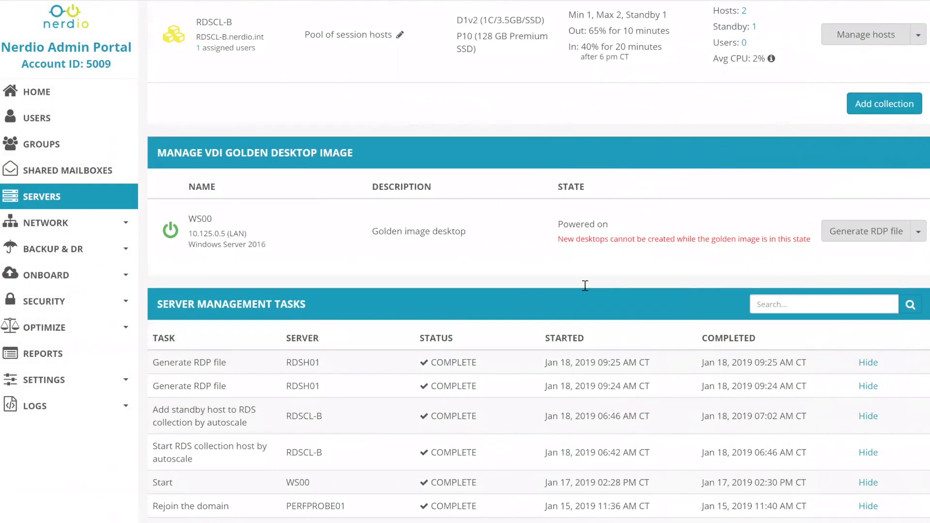
Step: Review DC01's DMZ addressing options and its RDP file generation, closing both without applying anything
{"action": "scroll", "coordinate": [585, 286], "scroll_direction": "up", "scroll_amount": 10}
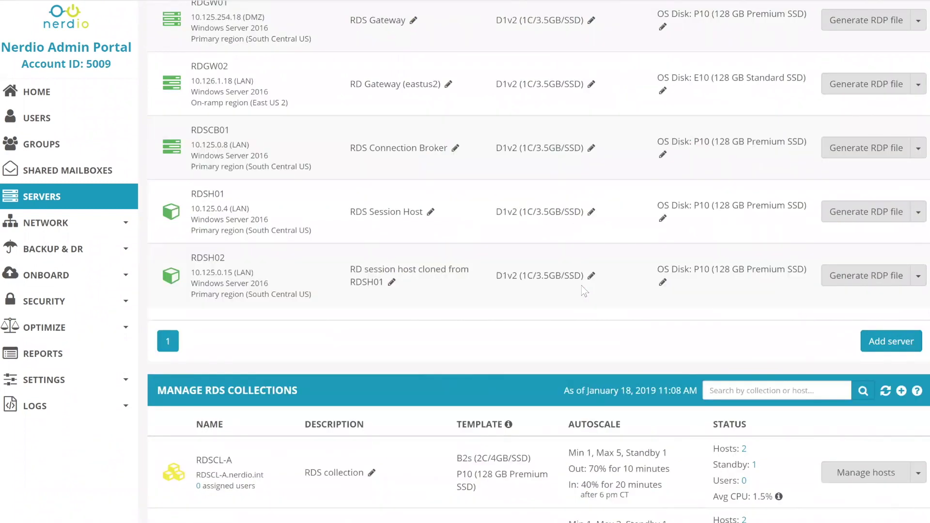
{"action": "scroll", "coordinate": [584, 290], "scroll_direction": "up", "scroll_amount": 8}
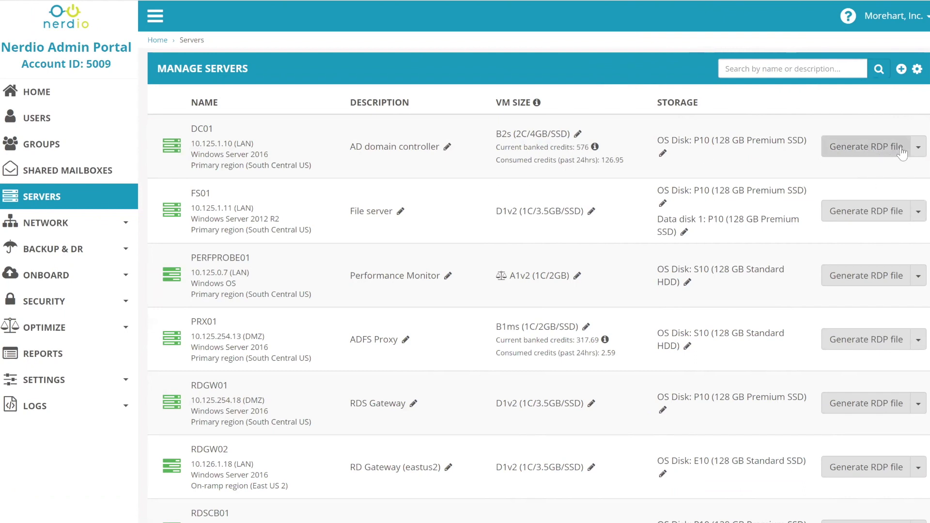
{"action": "left_click", "coordinate": [917, 150]}
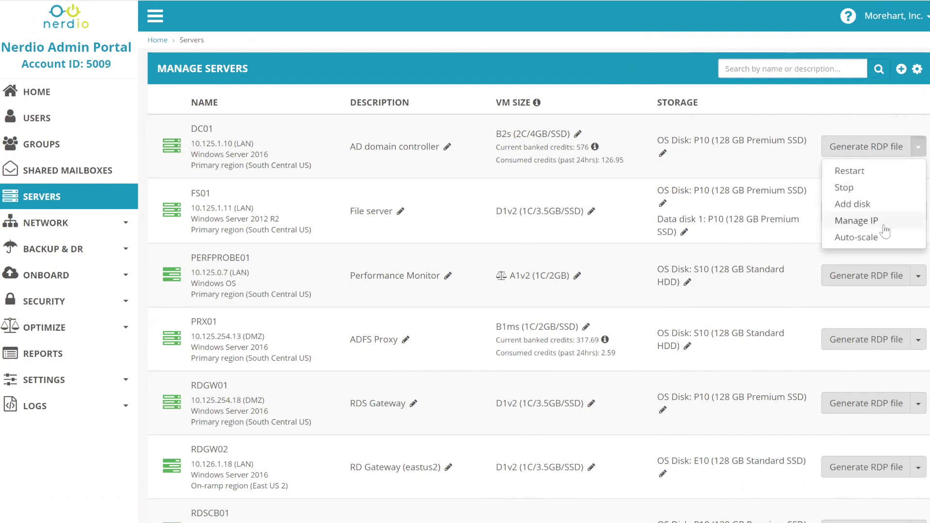
{"action": "left_click", "coordinate": [339, 134]}
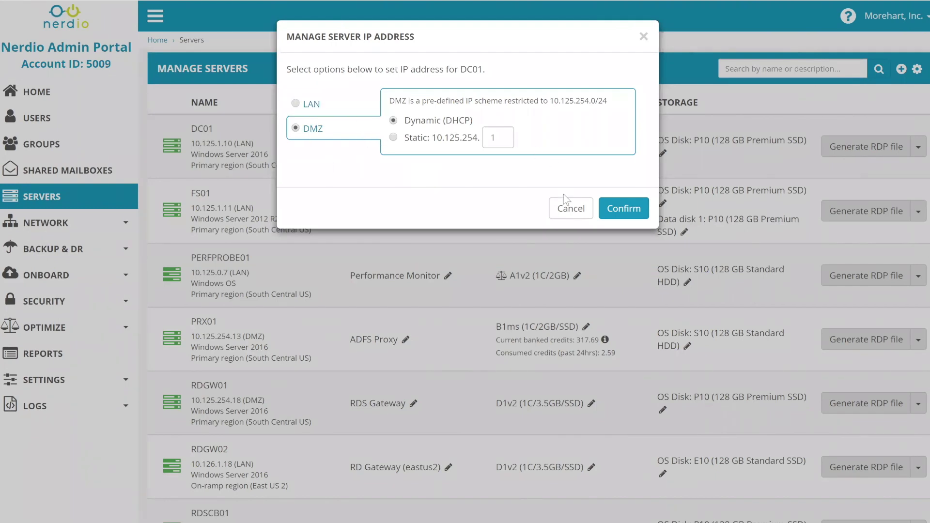
{"action": "left_click", "coordinate": [564, 209]}
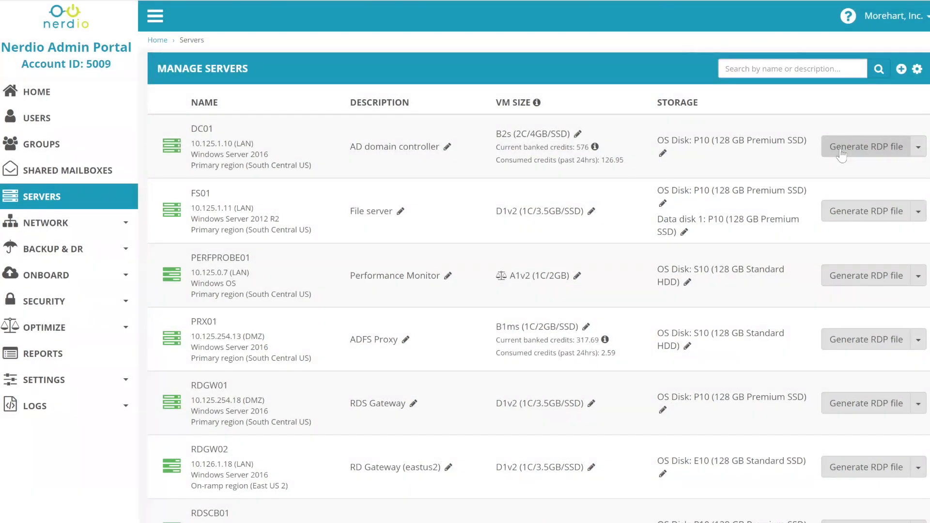
{"action": "left_click", "coordinate": [841, 154]}
{"action": "left_click", "coordinate": [557, 225]}
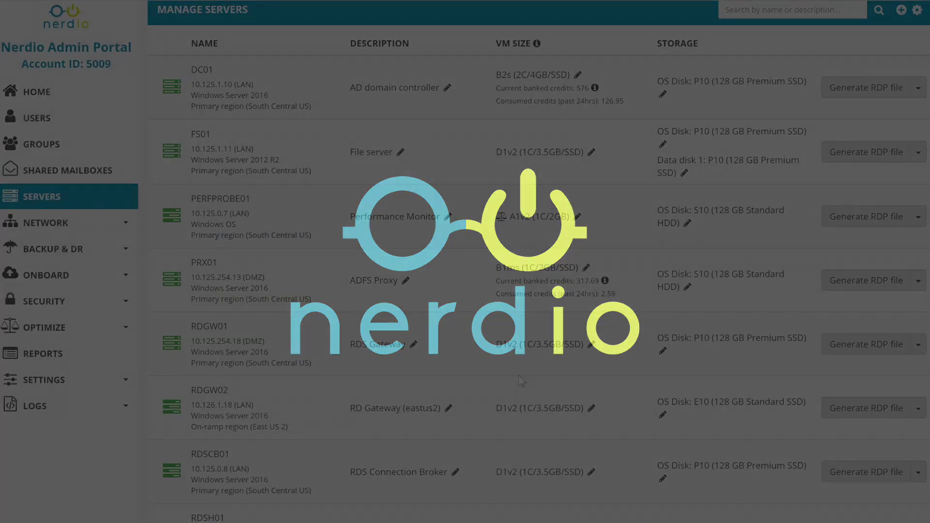
Step: Power off the WS00 desktop and set it as the VDI golden image
{"action": "scroll", "coordinate": [521, 366], "scroll_direction": "down", "scroll_amount": 5}
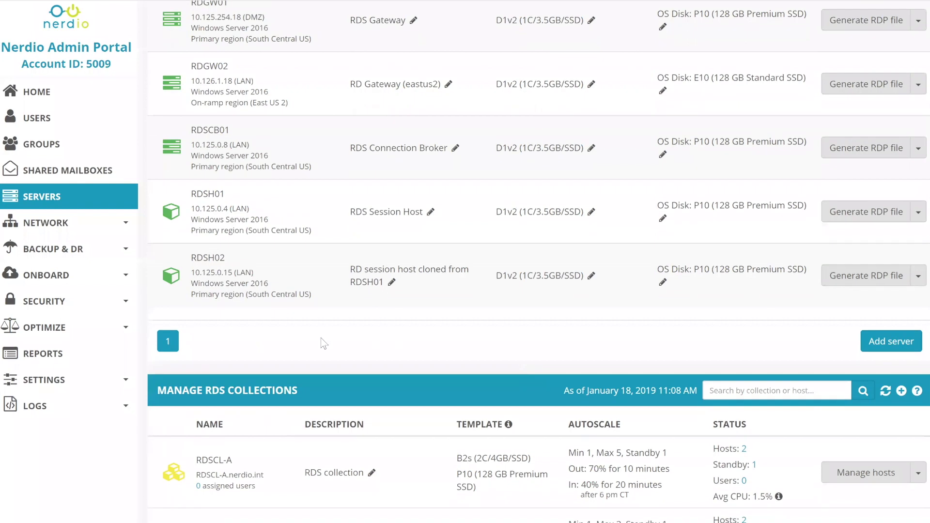
{"action": "scroll", "coordinate": [233, 362], "scroll_direction": "down", "scroll_amount": 8}
{"action": "left_click_drag", "start_coordinate": [212, 344], "coordinate": [189, 357]}
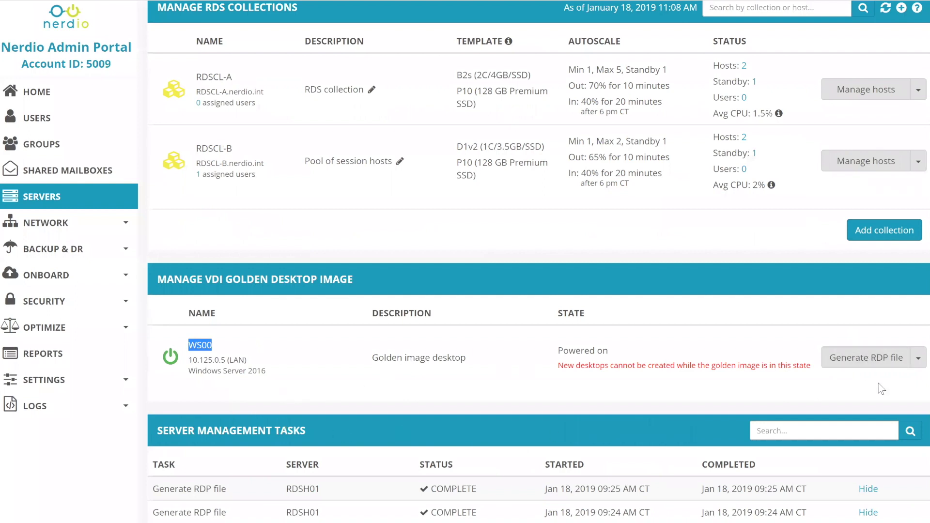
{"action": "left_click", "coordinate": [917, 359]}
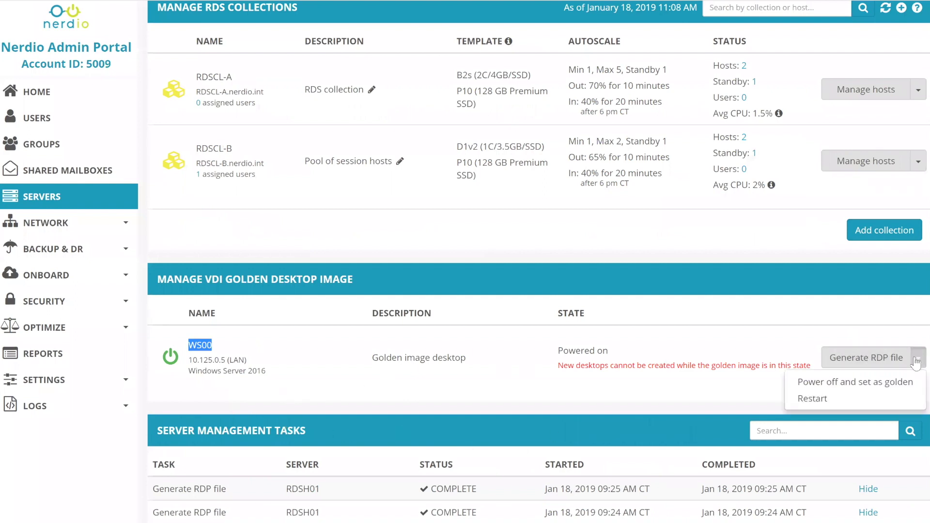
{"action": "left_click", "coordinate": [844, 385]}
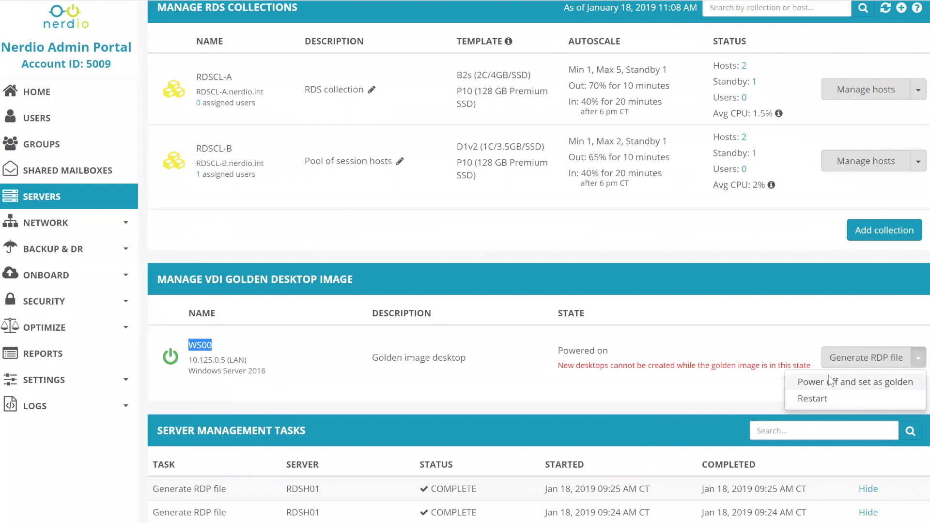
{"action": "key", "text": "Return"}
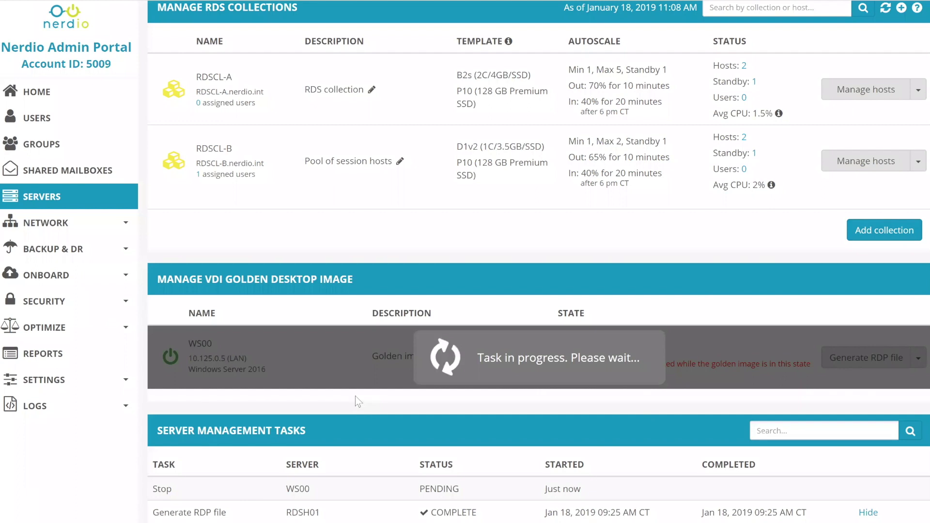
Step: Review the IT admin user's available actions, VM size and WS001 desktop, plus the user management tasks
{"action": "left_click", "coordinate": [82, 116]}
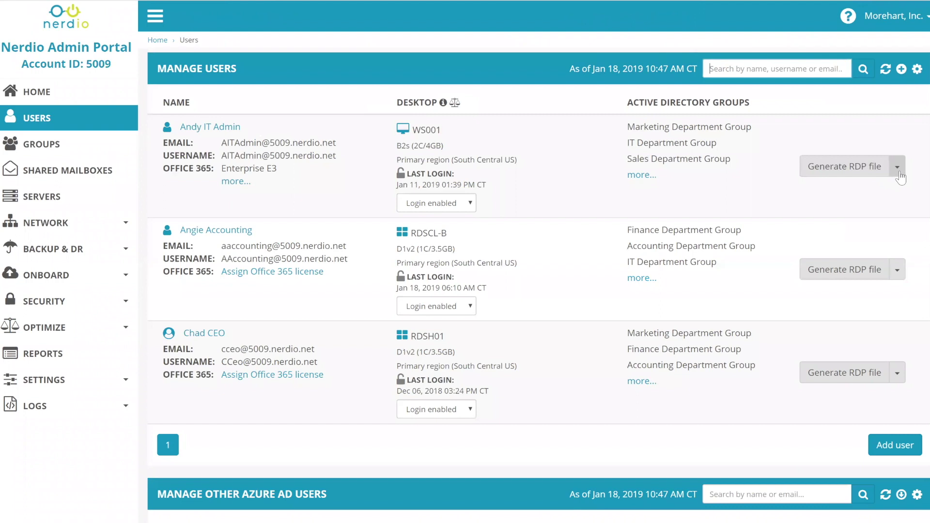
{"action": "left_click", "coordinate": [897, 167]}
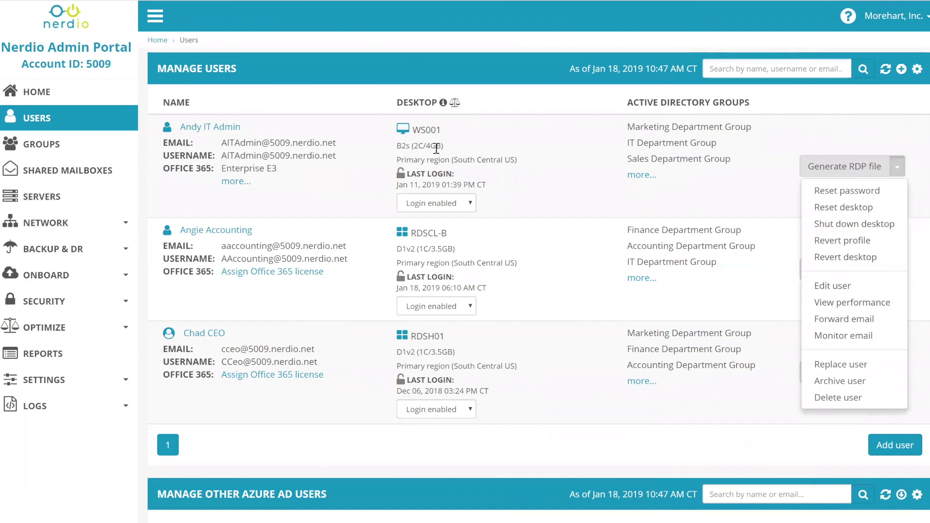
{"action": "left_click_drag", "start_coordinate": [445, 149], "coordinate": [396, 146]}
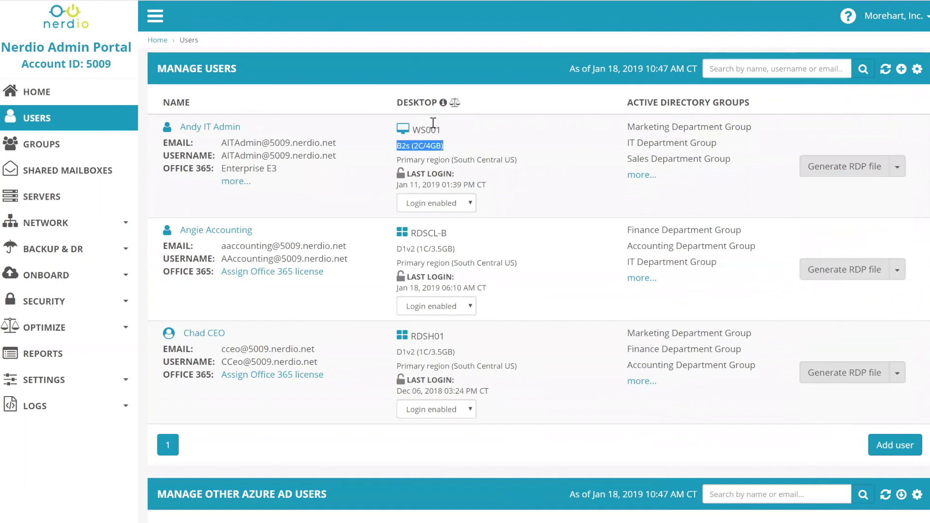
{"action": "left_click_drag", "start_coordinate": [450, 130], "coordinate": [416, 132]}
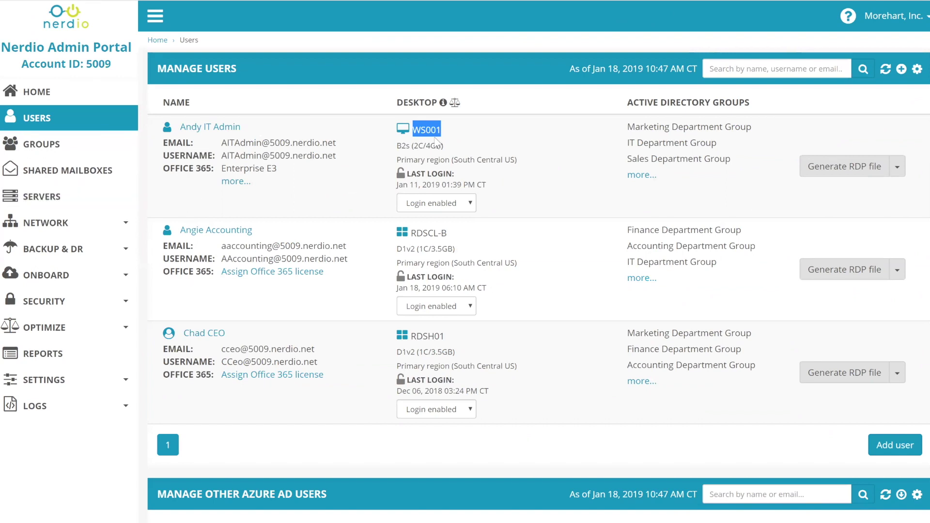
{"action": "scroll", "coordinate": [472, 221], "scroll_direction": "down", "scroll_amount": 8}
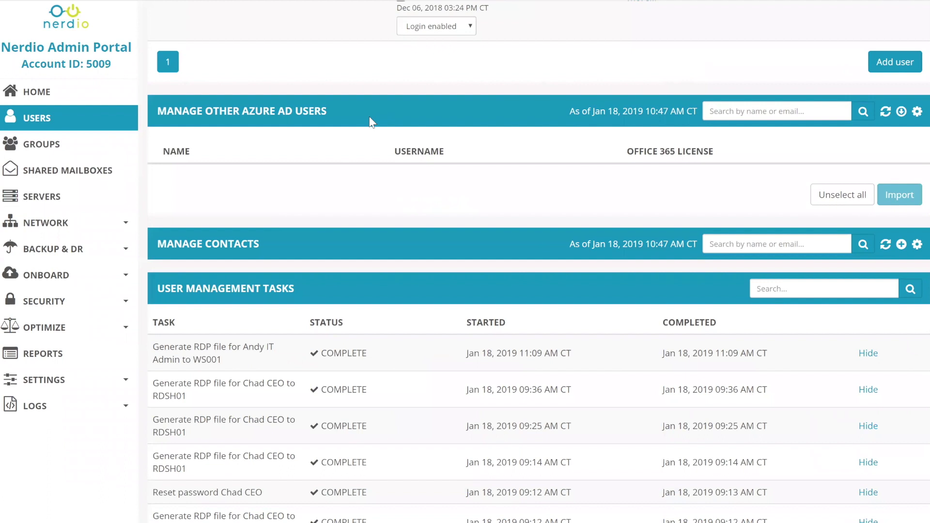
Step: Return to the server list and check the state of the WS00 golden desktop image
{"action": "left_click", "coordinate": [43, 196]}
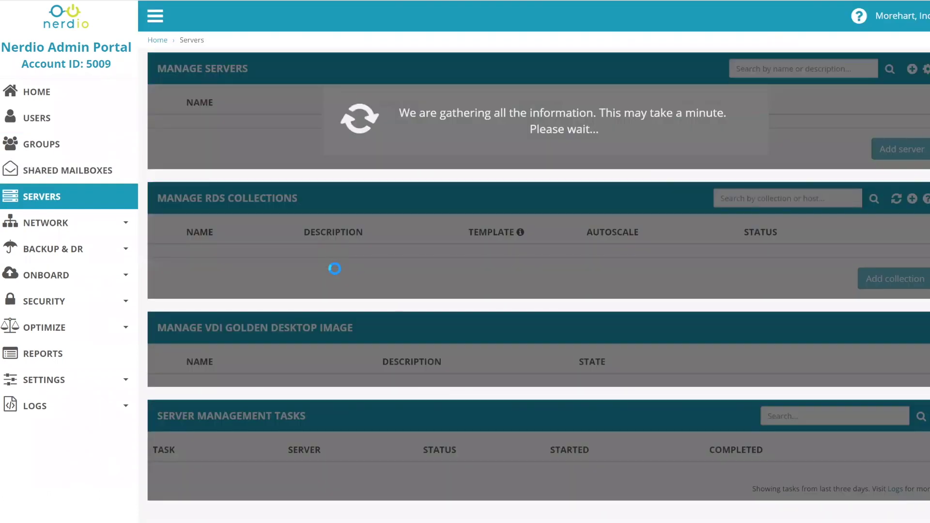
{"action": "scroll", "coordinate": [467, 240], "scroll_direction": "down", "scroll_amount": 1}
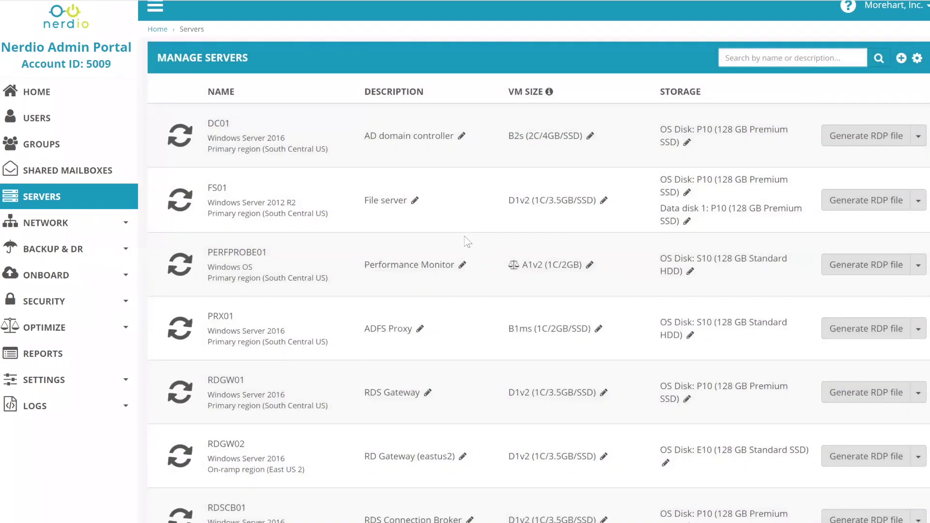
{"action": "scroll", "coordinate": [466, 241], "scroll_direction": "down", "scroll_amount": 15}
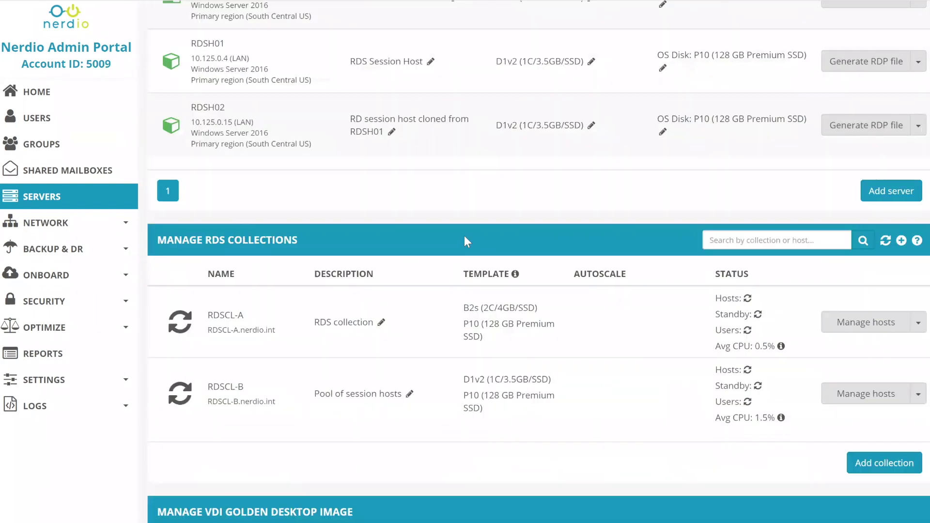
{"action": "scroll", "coordinate": [473, 239], "scroll_direction": "down", "scroll_amount": 3}
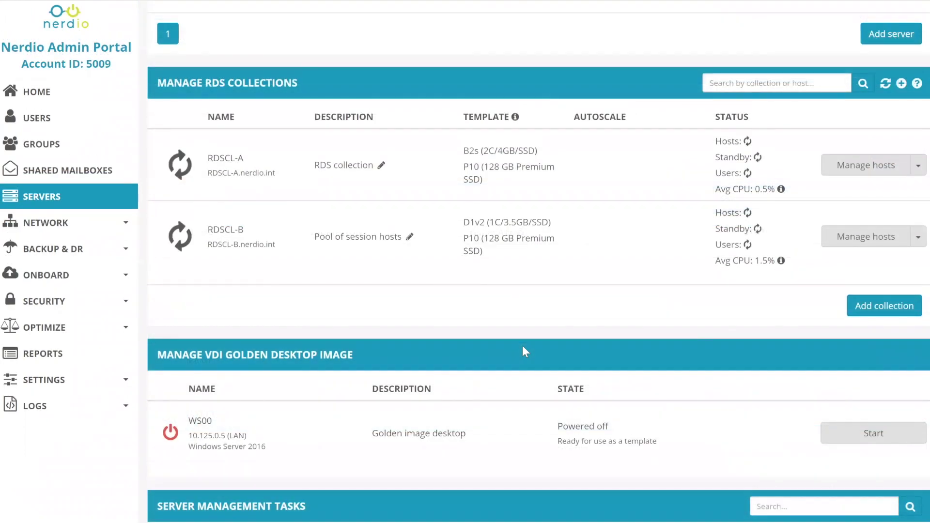
Step: Open the auto-scale settings of server DC01 and set its work days to Monday - Friday
{"action": "scroll", "coordinate": [522, 345], "scroll_direction": "up", "scroll_amount": 6}
{"action": "scroll", "coordinate": [472, 429], "scroll_direction": "up", "scroll_amount": 5}
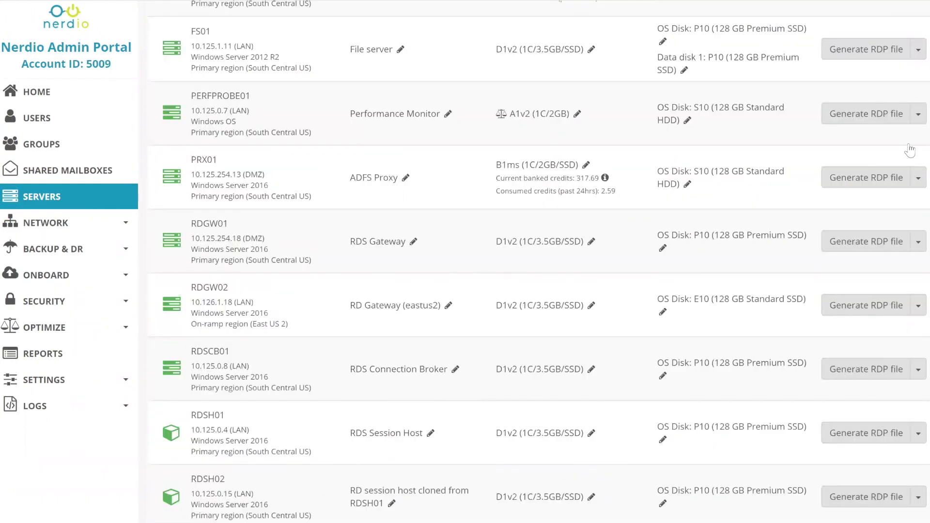
{"action": "scroll", "coordinate": [919, 154], "scroll_direction": "up", "scroll_amount": 3}
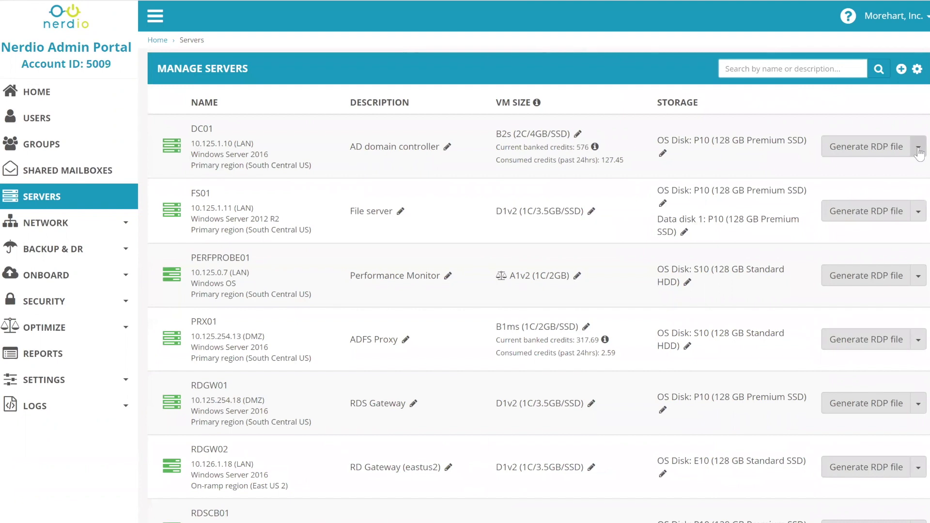
{"action": "left_click", "coordinate": [918, 148]}
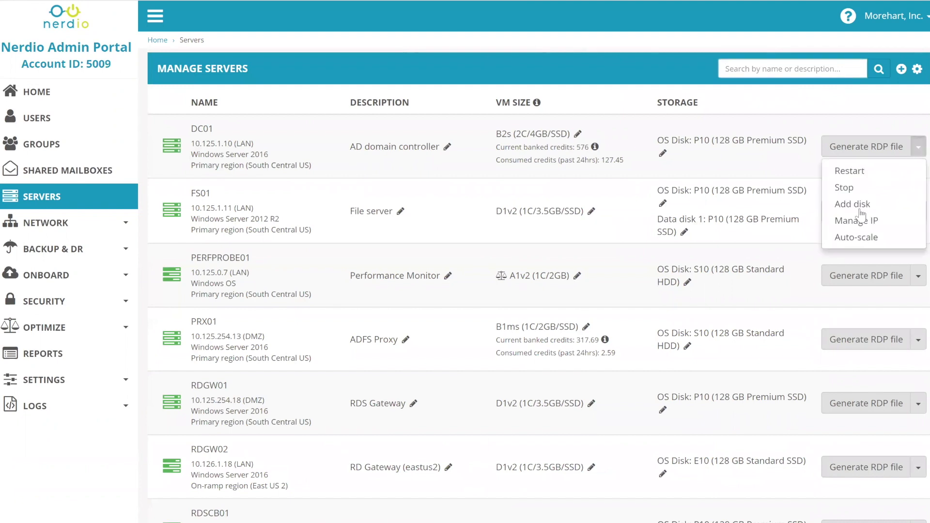
{"action": "left_click", "coordinate": [857, 237]}
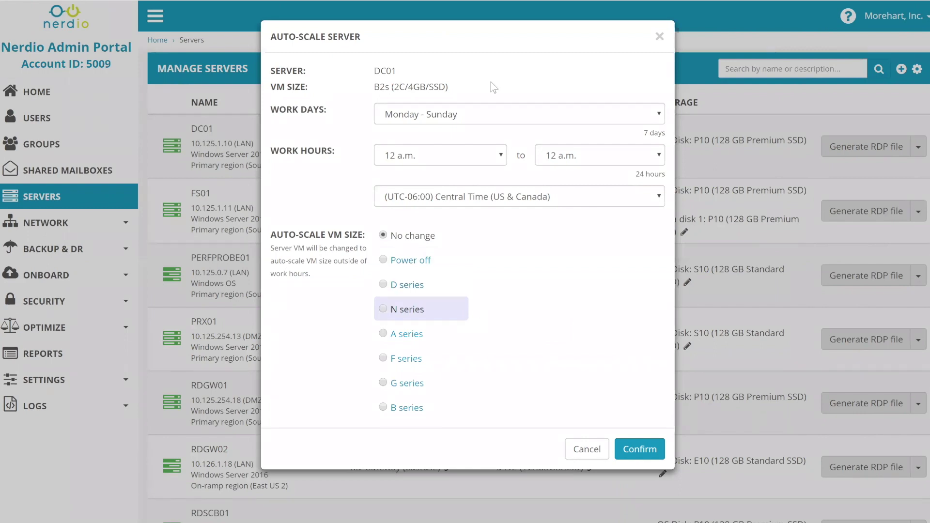
{"action": "left_click_drag", "start_coordinate": [283, 49], "coordinate": [275, 49]}
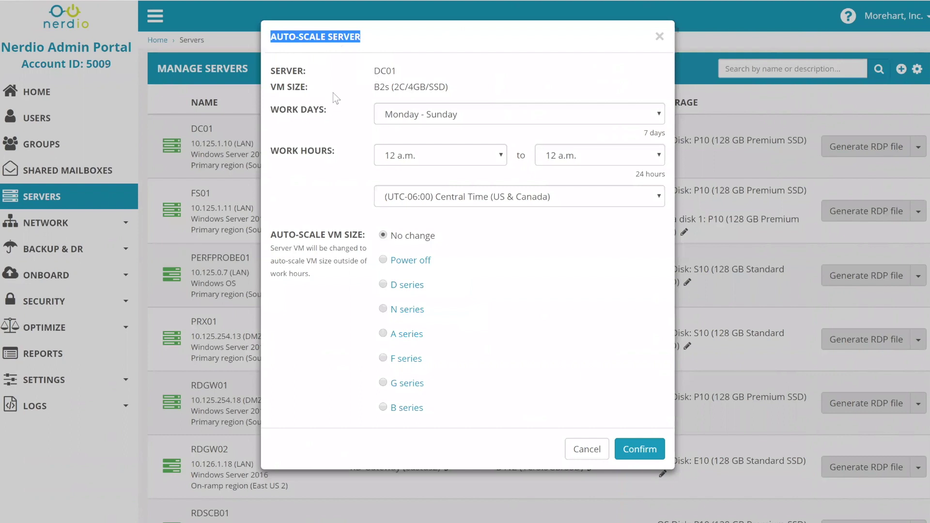
{"action": "left_click", "coordinate": [435, 120]}
{"action": "left_click", "coordinate": [438, 177]}
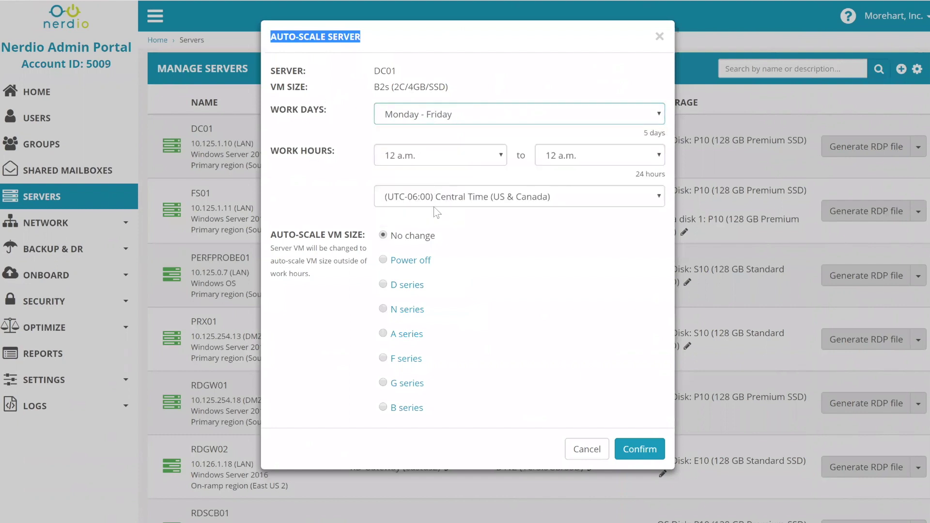
Step: Set DC01's auto-scale work hours from 6 a.m. to 6 p.m., keeping the (UTC-06:00) Central Time (US & Canada) zone
{"action": "left_click", "coordinate": [416, 162]}
{"action": "left_click", "coordinate": [419, 287]}
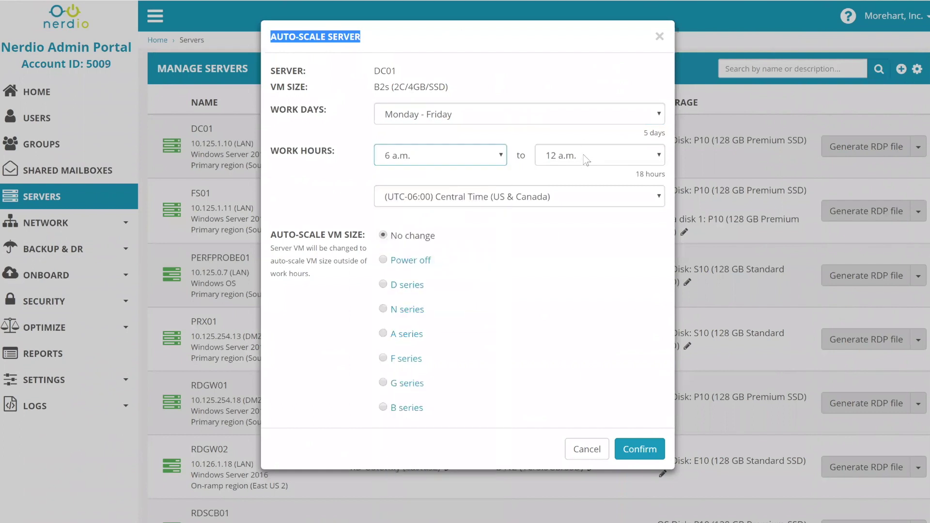
{"action": "left_click", "coordinate": [599, 155]}
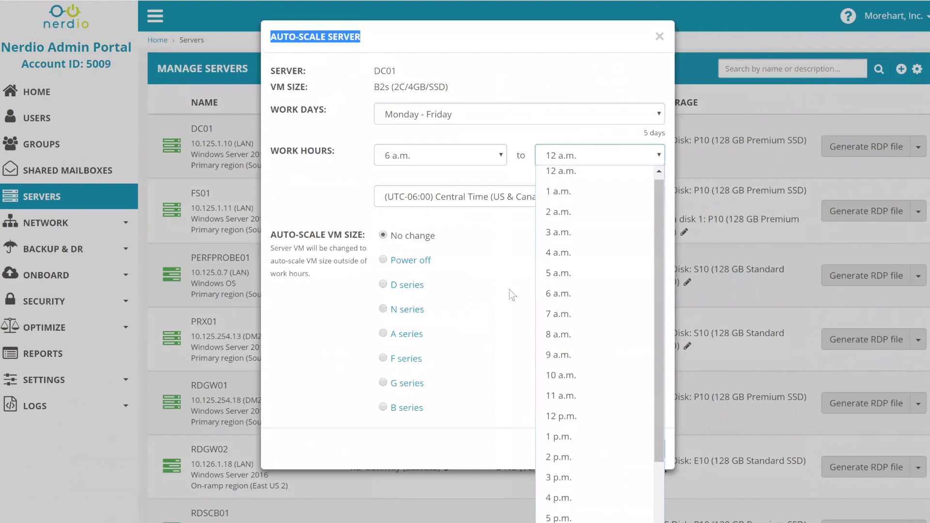
{"action": "key", "text": "Return"}
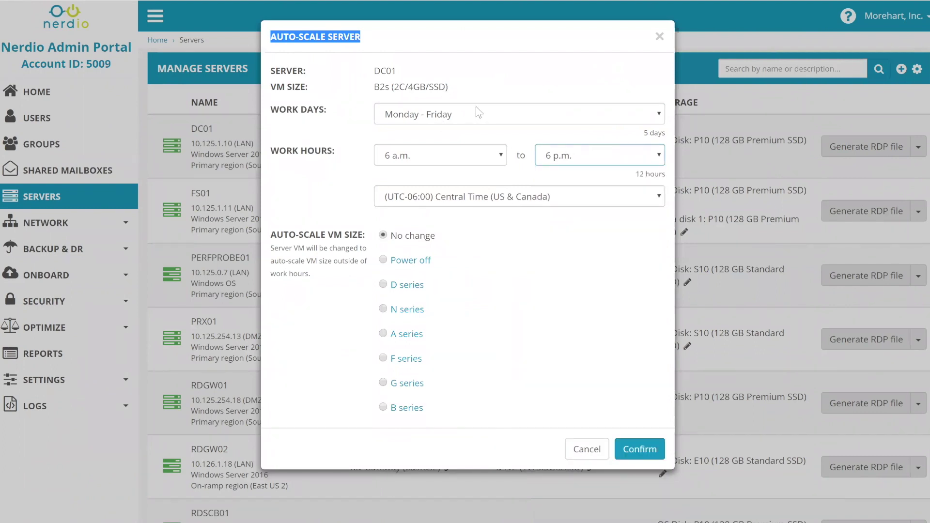
{"action": "left_click", "coordinate": [474, 203]}
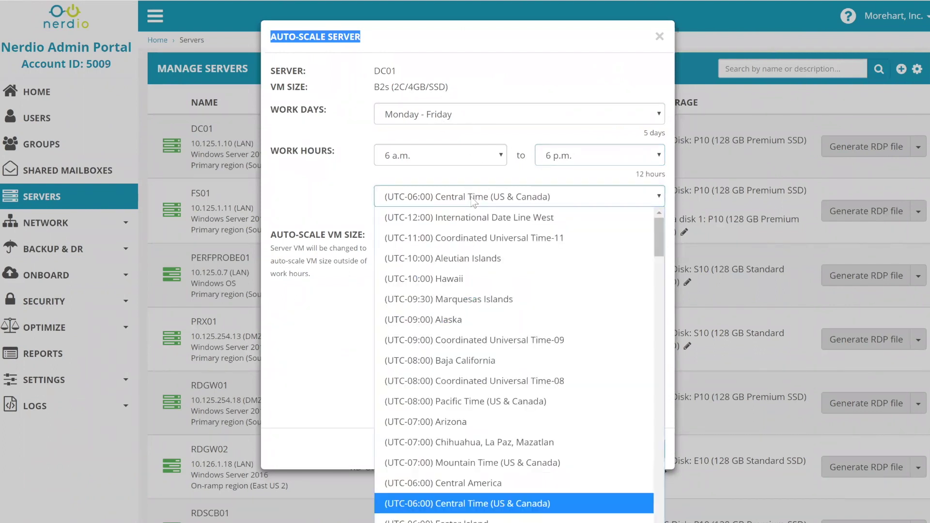
{"action": "left_click", "coordinate": [444, 181]}
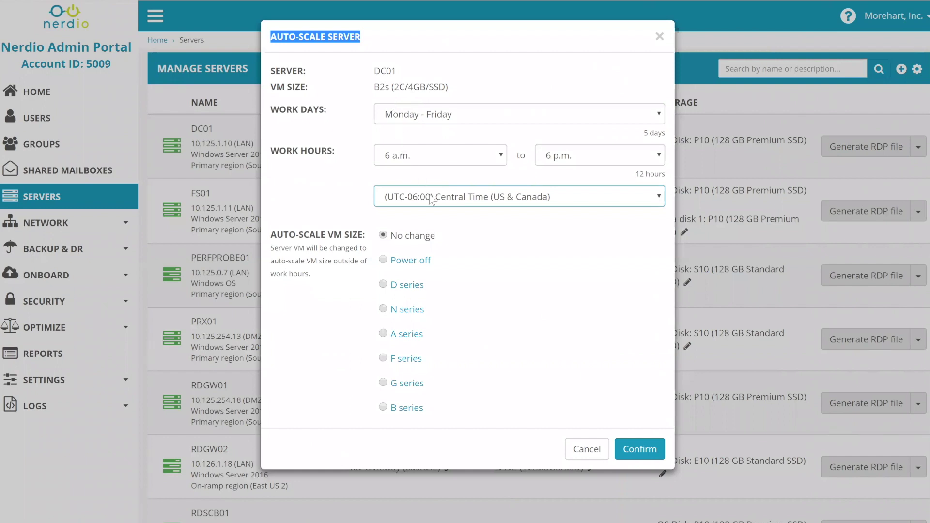
Step: Try the Power off and D series options for DC01's auto-scale VM size, and settle on B series with B1s (1C/1GB/SSD)
{"action": "left_click", "coordinate": [397, 256]}
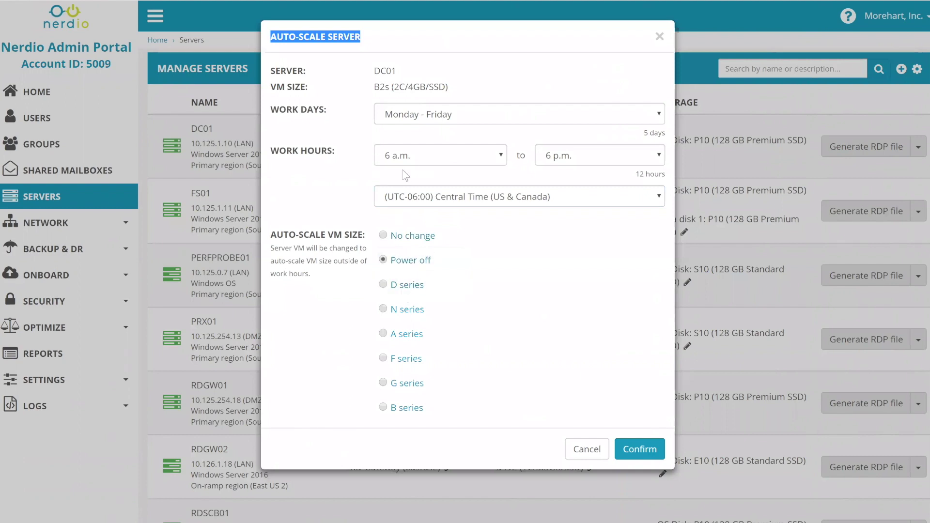
{"action": "left_click_drag", "start_coordinate": [448, 88], "coordinate": [381, 64]}
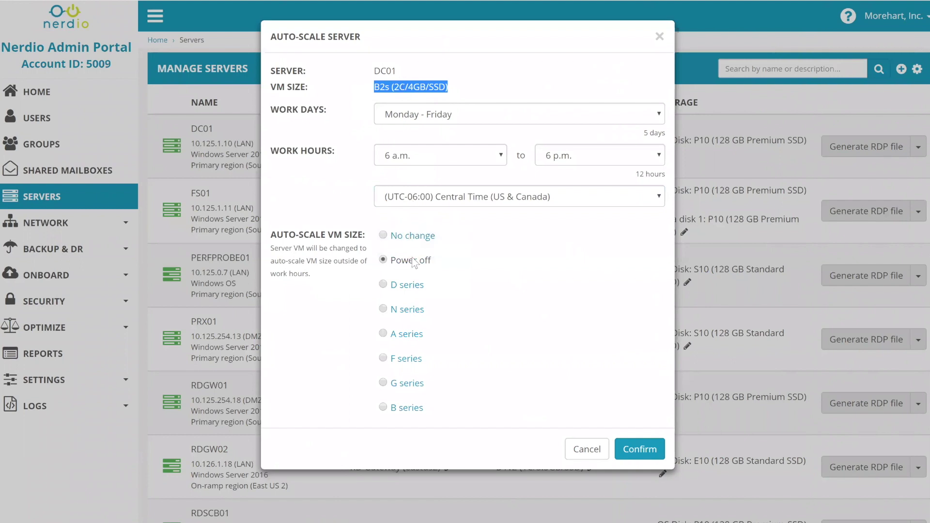
{"action": "left_click", "coordinate": [407, 289]}
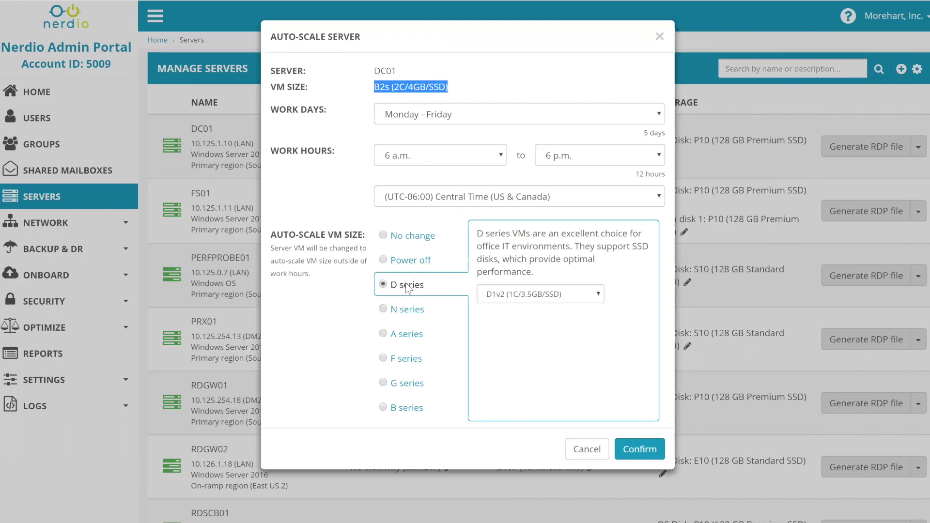
{"action": "left_click", "coordinate": [417, 412]}
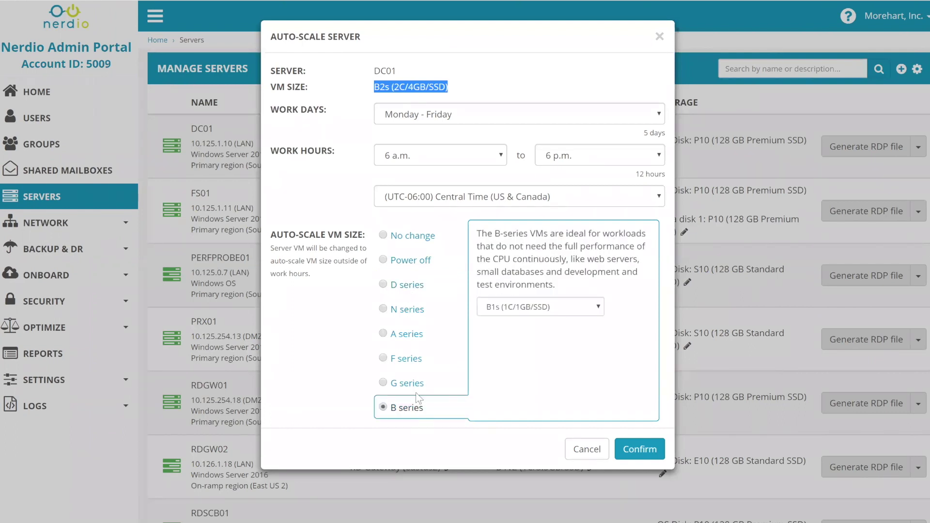
Step: Try D series and B series B2ms (2C/8GB/SSD) as DC01's auto-scale VM size, and discard the auto-scale settings
{"action": "left_click", "coordinate": [416, 284]}
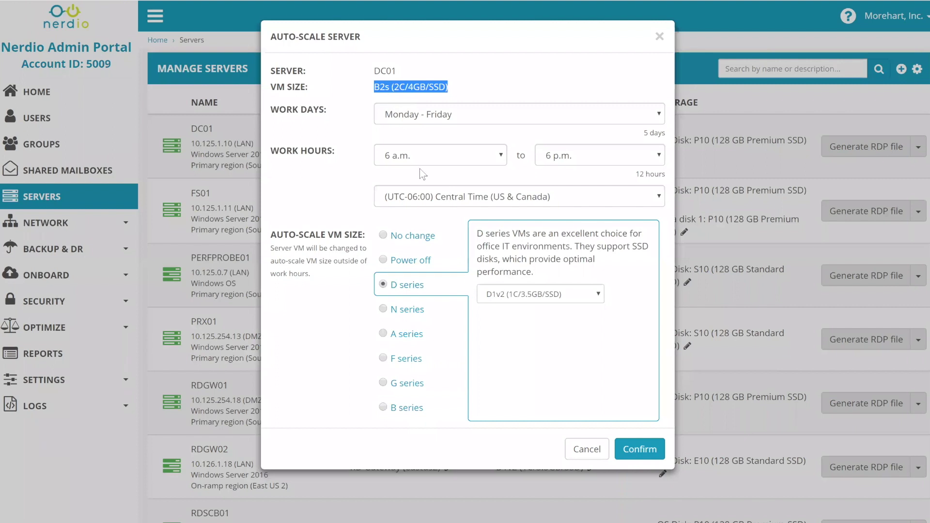
{"action": "left_click", "coordinate": [395, 408]}
{"action": "left_click", "coordinate": [508, 307]}
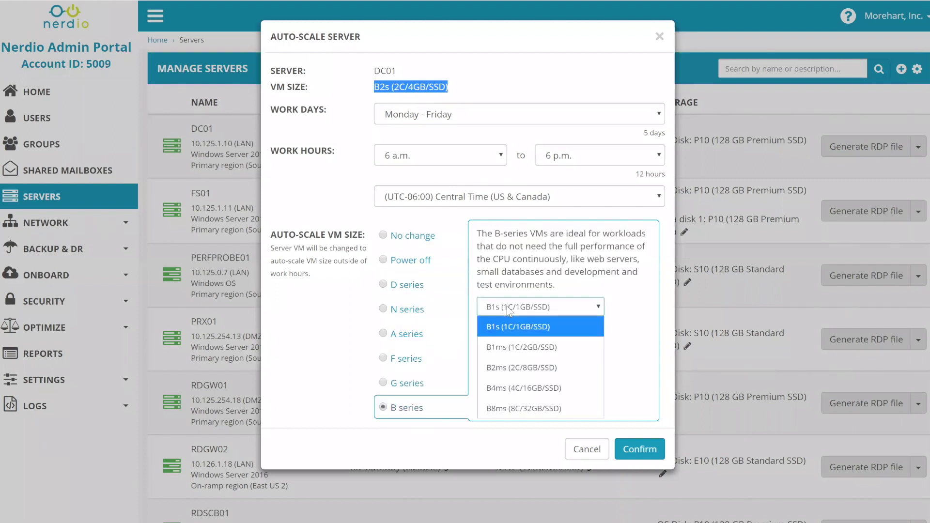
{"action": "left_click", "coordinate": [516, 366]}
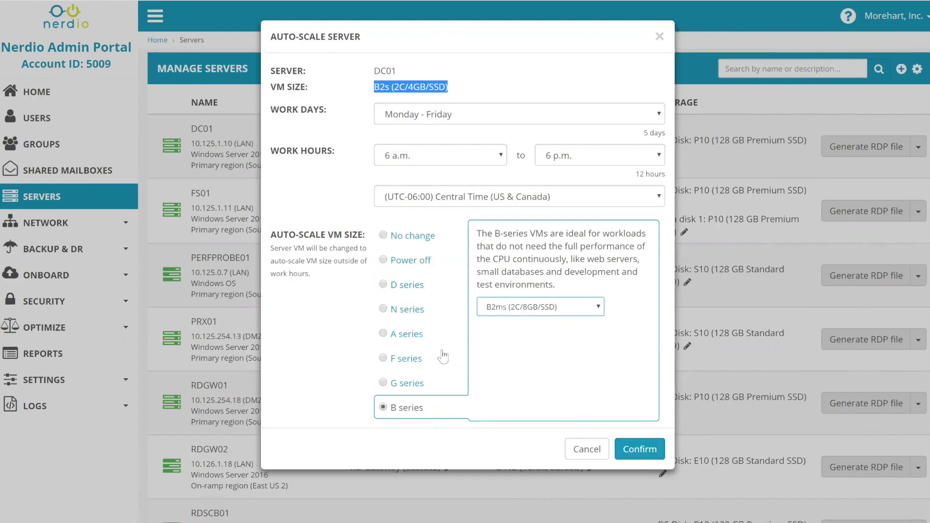
{"action": "left_click", "coordinate": [588, 456]}
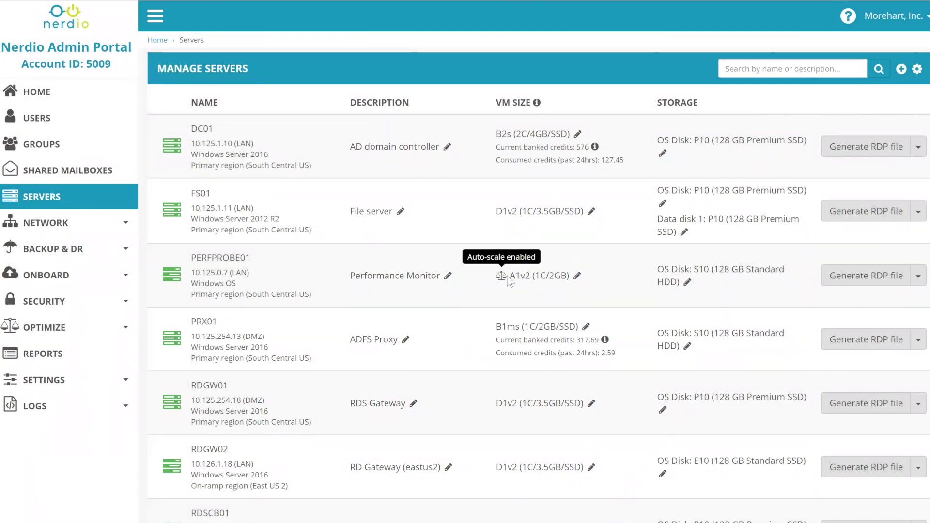
Step: Set PERFPROBE01's auto-scale VM size to A series and apply its auto-scale settings
{"action": "left_click", "coordinate": [917, 276]}
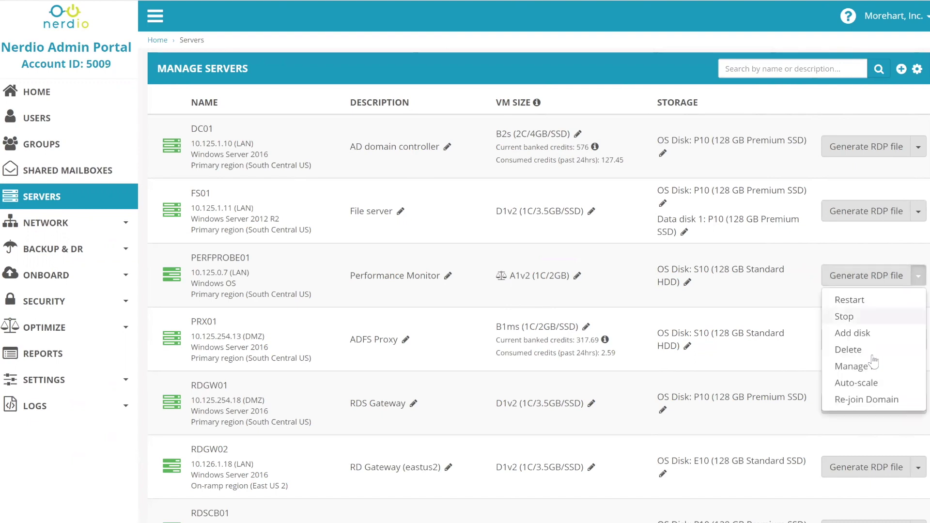
{"action": "left_click", "coordinate": [868, 383]}
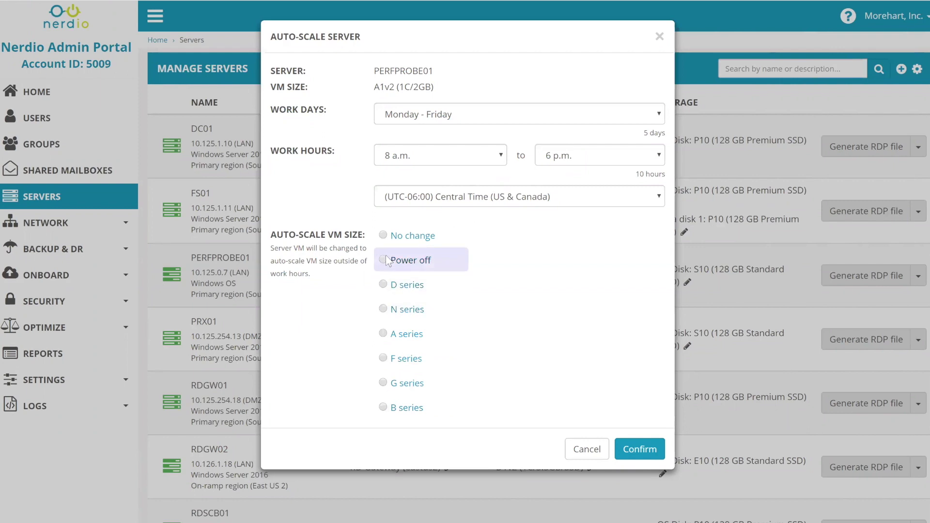
{"action": "left_click", "coordinate": [383, 287]}
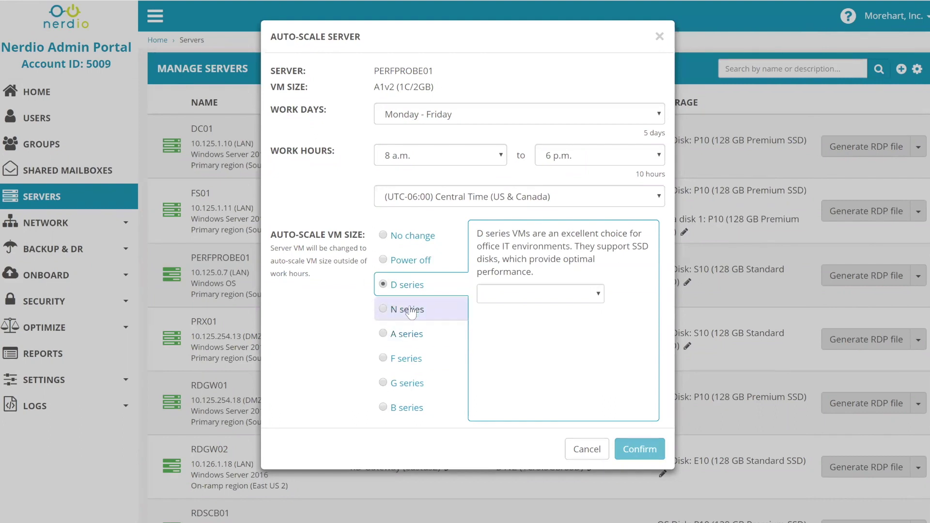
{"action": "left_click", "coordinate": [412, 339]}
{"action": "left_click", "coordinate": [626, 450]}
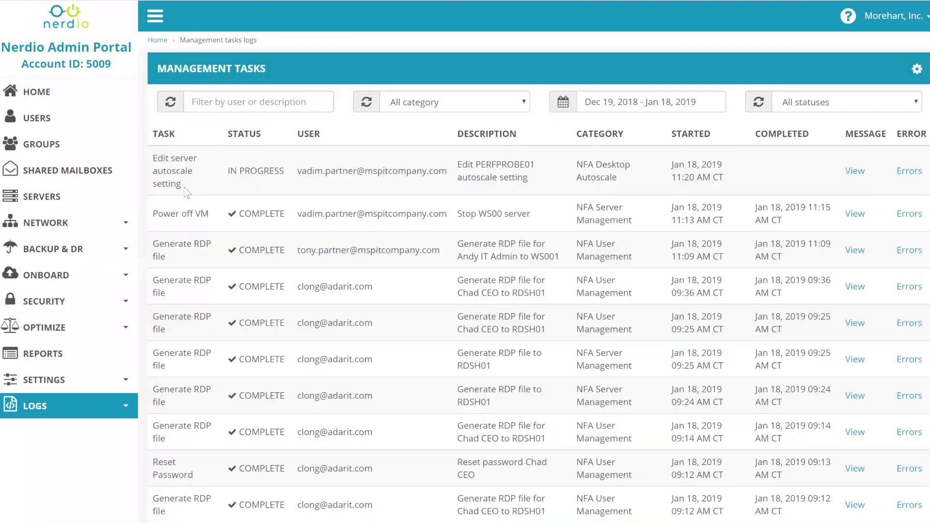
Step: Turn on the display of automated tasks in the management tasks log and locate the Submit autoscale schedule task
{"action": "left_click_drag", "start_coordinate": [184, 186], "coordinate": [152, 157]}
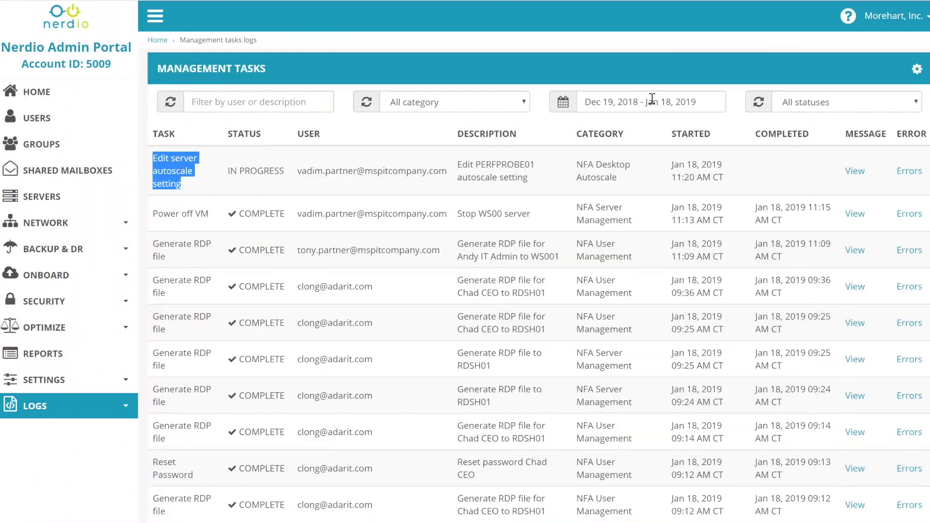
{"action": "left_click", "coordinate": [915, 69]}
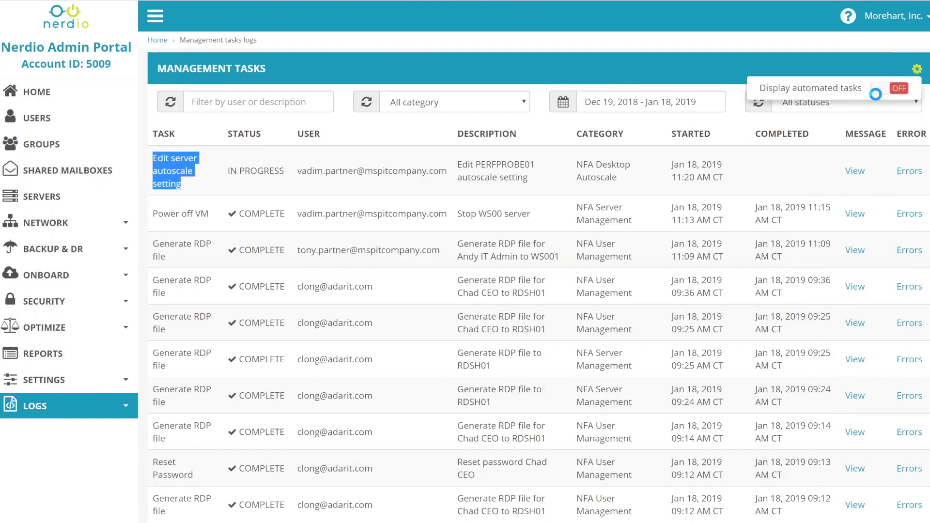
{"action": "left_click", "coordinate": [675, 156]}
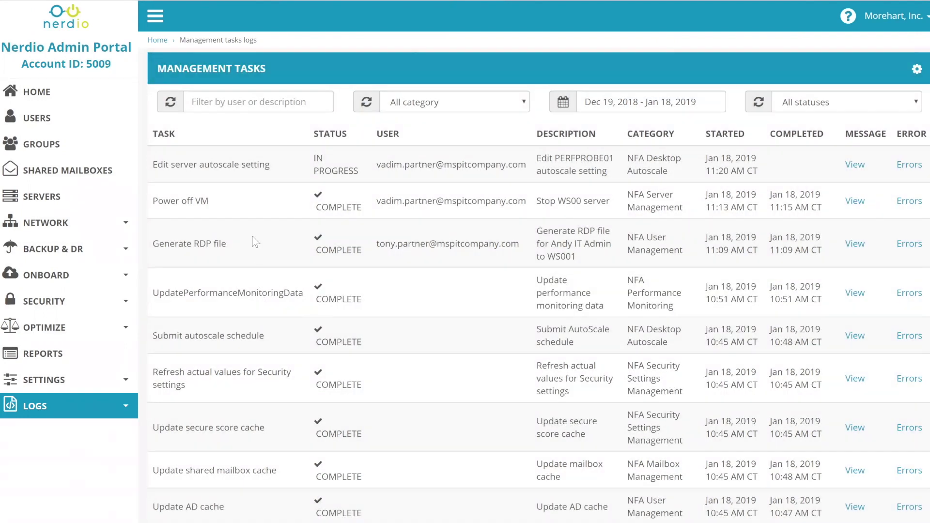
{"action": "left_click_drag", "start_coordinate": [154, 338], "coordinate": [266, 339]}
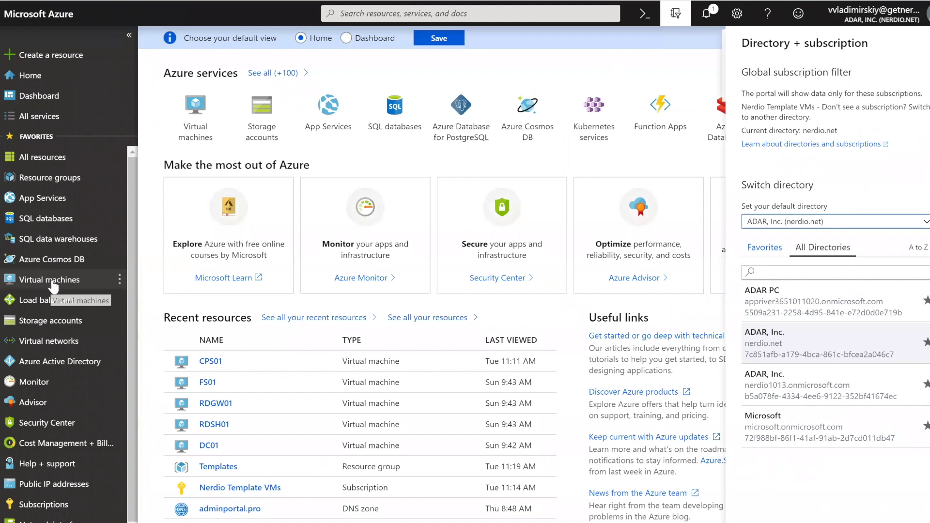
Step: Switch to the Microsoft Azure portal and examine the Autoscale tags of virtual machine DC01
{"action": "left_click", "coordinate": [52, 281]}
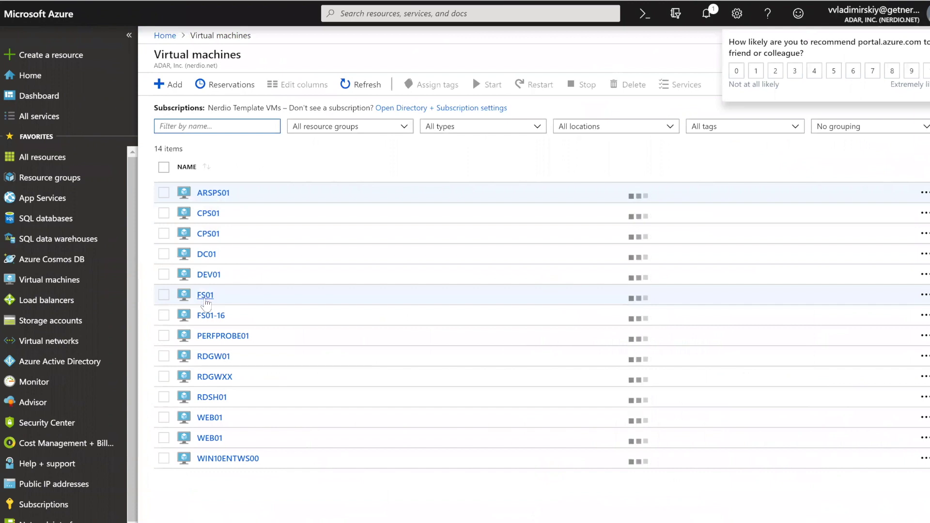
{"action": "left_click", "coordinate": [246, 247]}
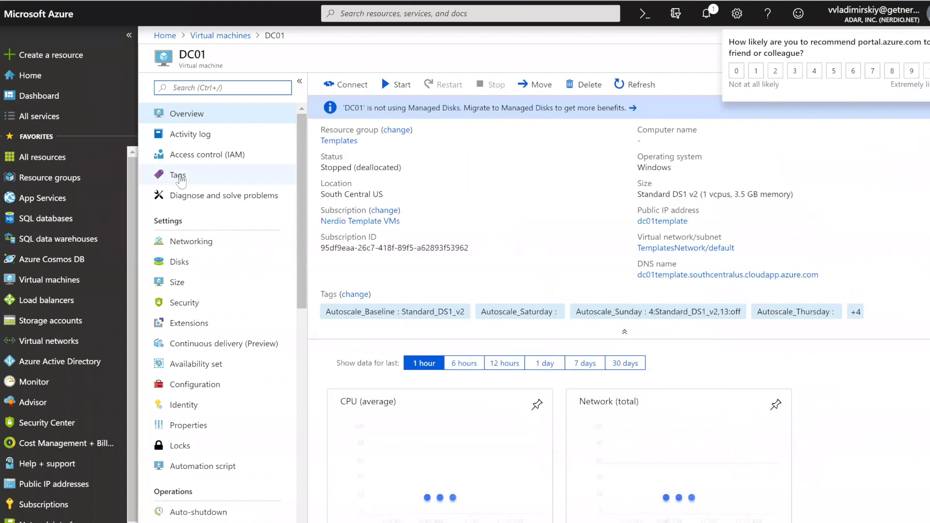
{"action": "left_click", "coordinate": [179, 175]}
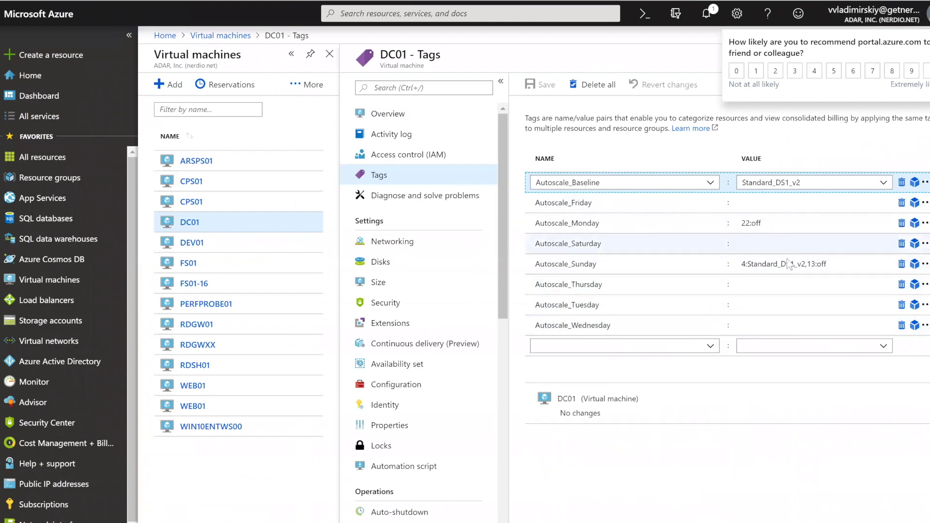
{"action": "left_click", "coordinate": [741, 223]}
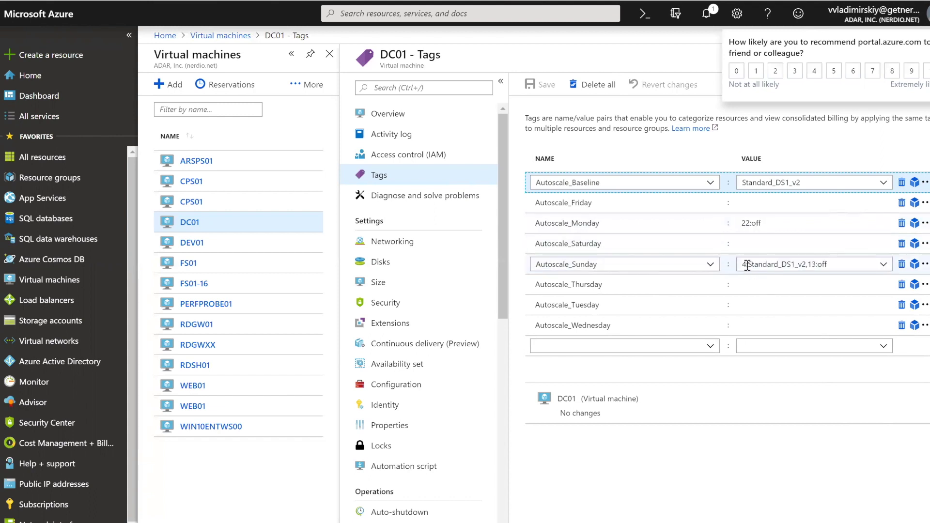
{"action": "type", "text": ":"}
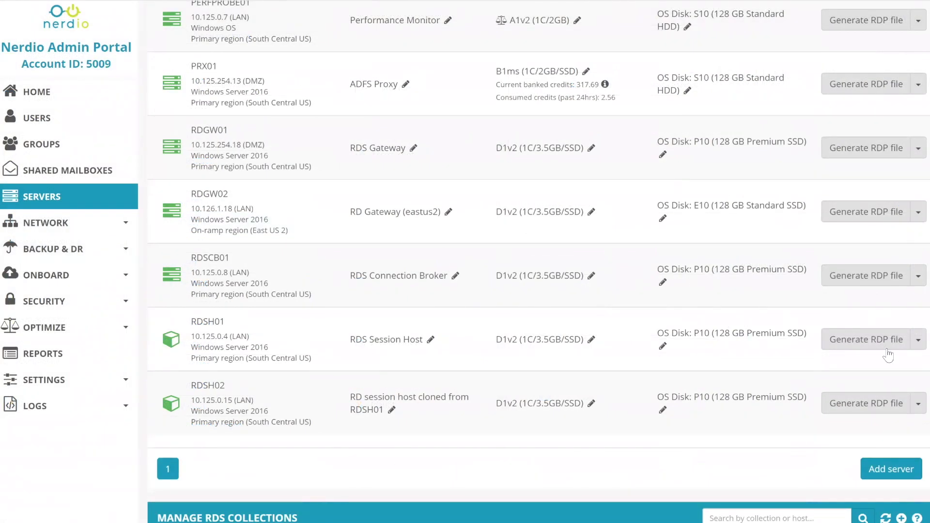
Step: Open the clone options for RDSH01 in the Nerdio portal, try placement in the East US 2 on-ramp region, and cancel the cloning
{"action": "left_click", "coordinate": [917, 342]}
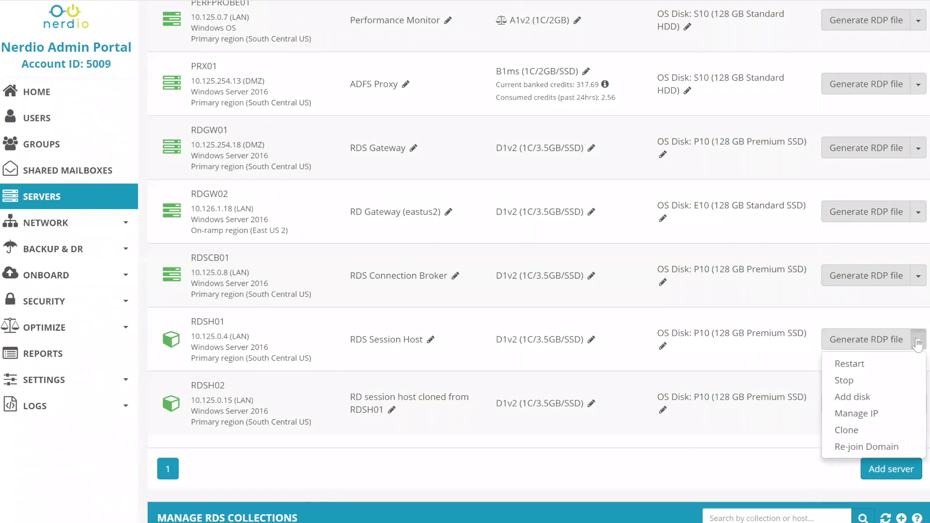
{"action": "left_click", "coordinate": [855, 431]}
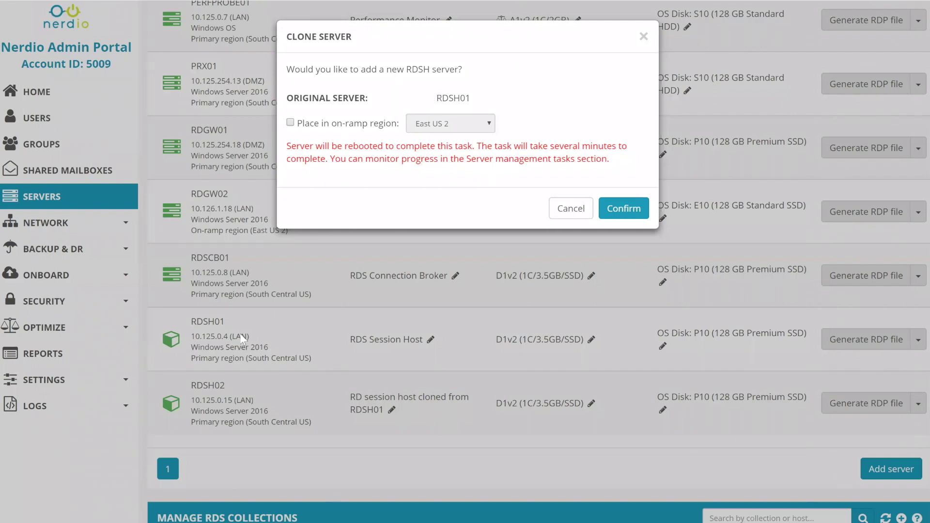
{"action": "left_click_drag", "start_coordinate": [288, 148], "coordinate": [446, 146]}
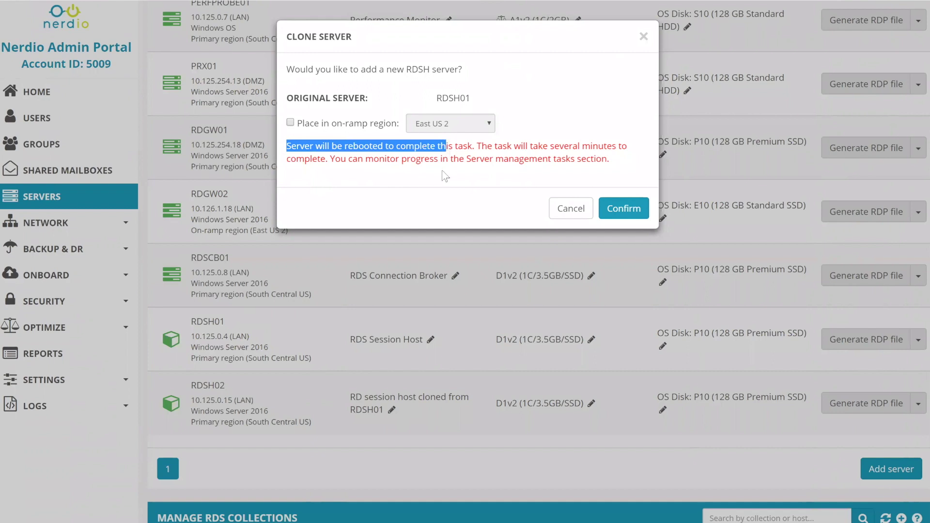
{"action": "left_click_drag", "start_coordinate": [336, 141], "coordinate": [425, 130]}
{"action": "left_click", "coordinate": [291, 122]}
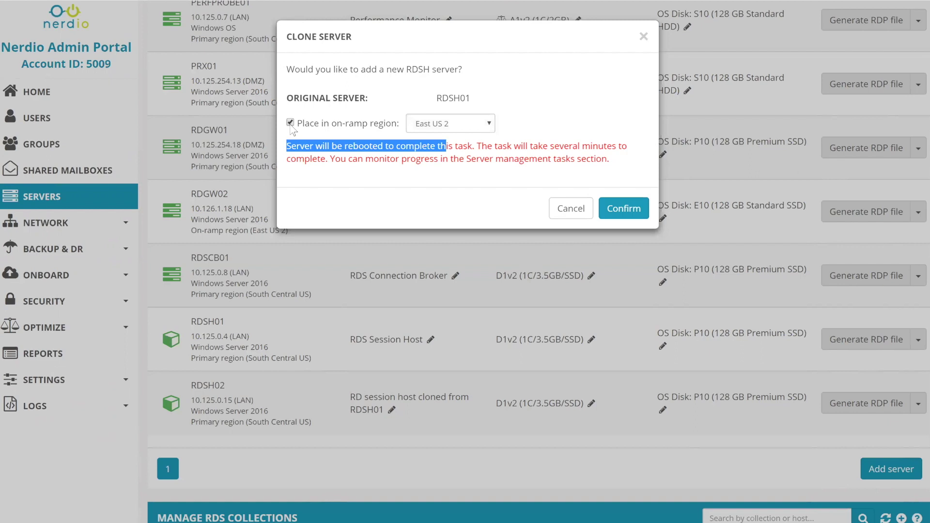
{"action": "left_click", "coordinate": [291, 123]}
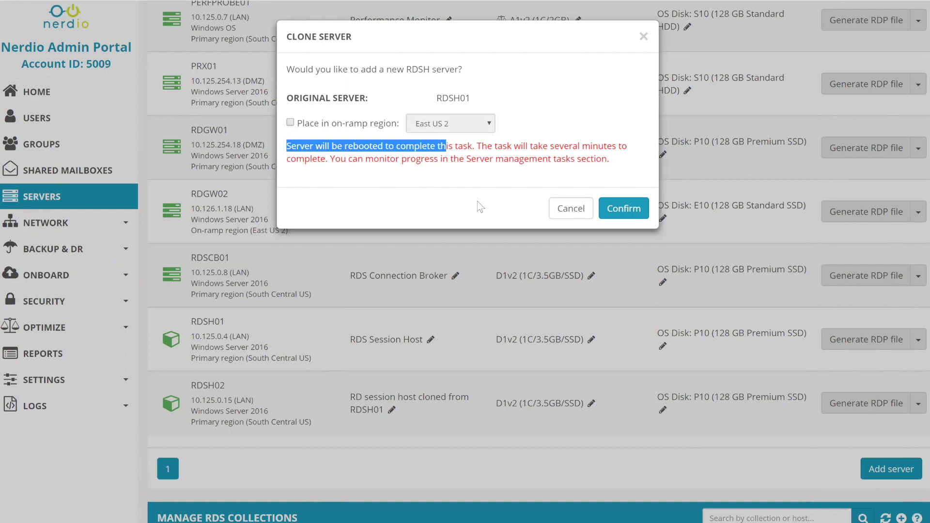
{"action": "left_click", "coordinate": [564, 207]}
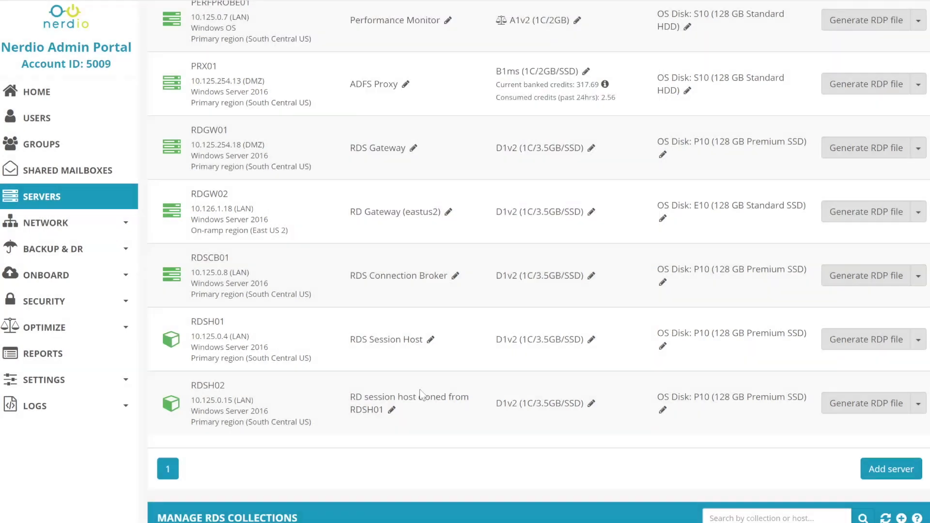
Step: Permanently delete server RDSH02, the session host cloned from RDSH01, including all of its data
{"action": "left_click_drag", "start_coordinate": [386, 411], "coordinate": [257, 403]}
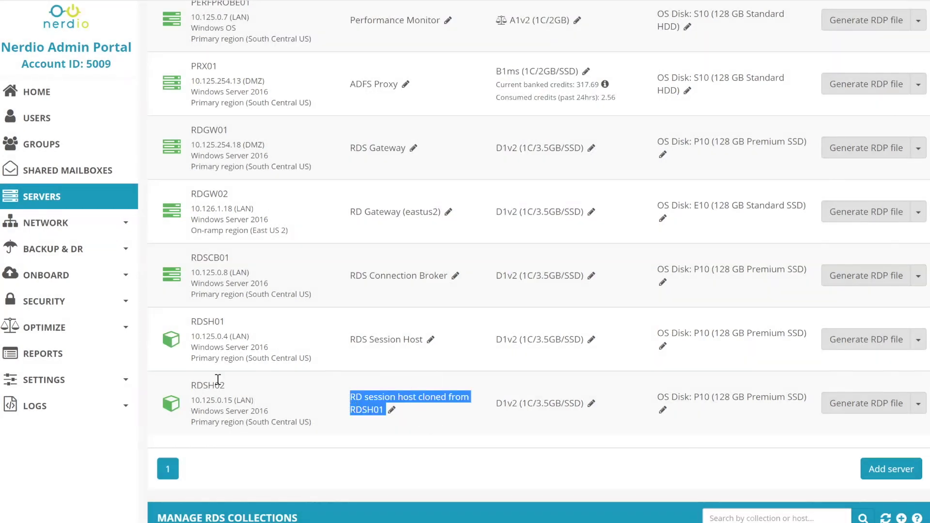
{"action": "double_click", "coordinate": [197, 385]}
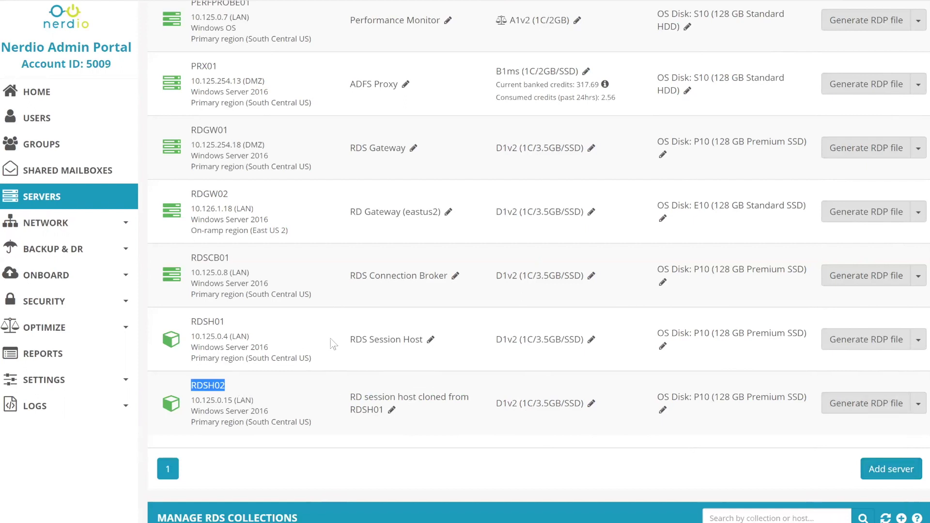
{"action": "left_click", "coordinate": [917, 405]}
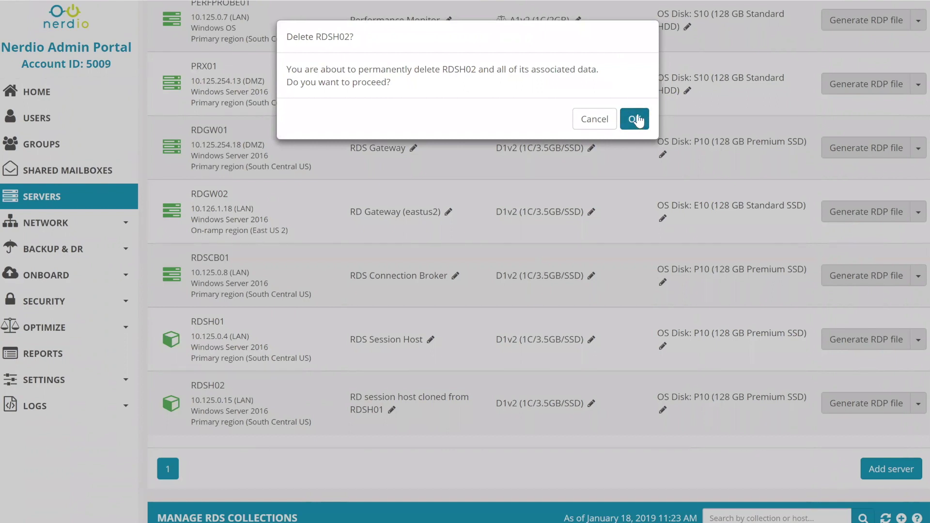
{"action": "left_click", "coordinate": [637, 120]}
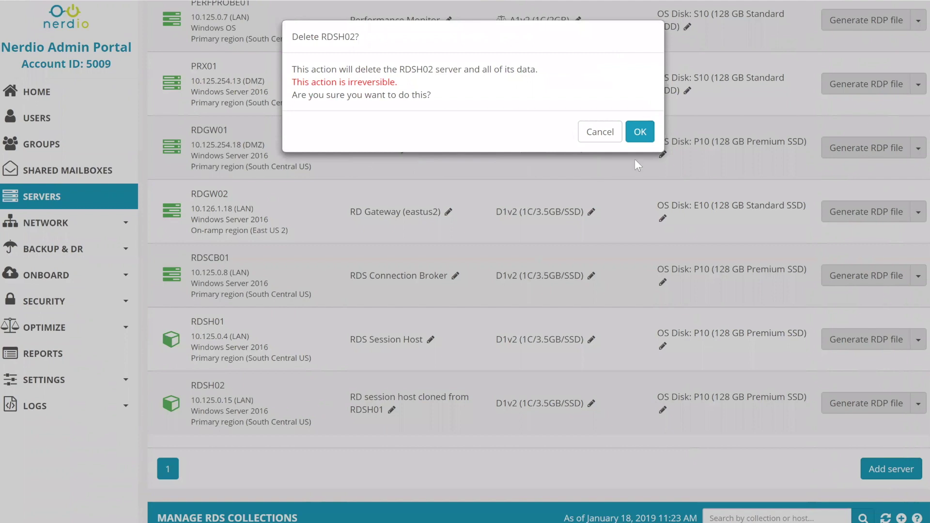
{"action": "left_click", "coordinate": [640, 133]}
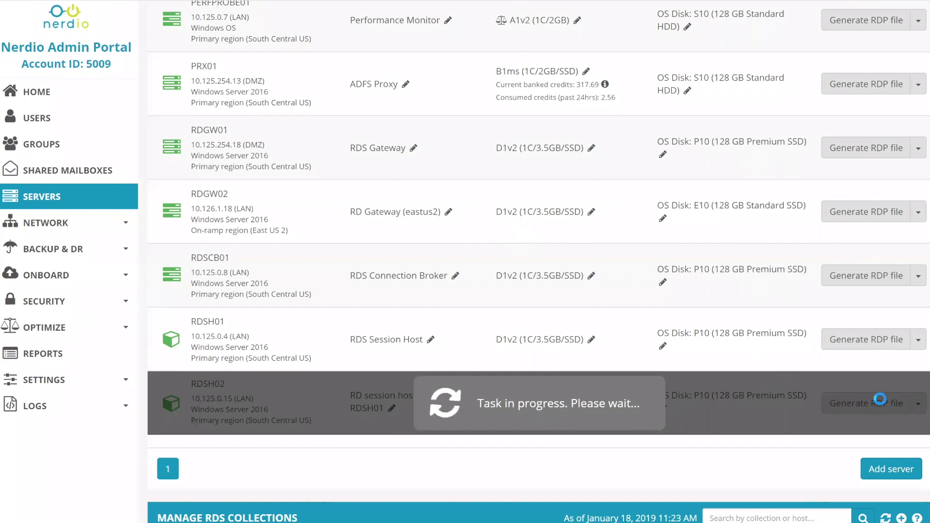
Step: Examine the RDSCB01 connection broker, the RDSH01 session host and the RDS collections
{"action": "left_click", "coordinate": [918, 341]}
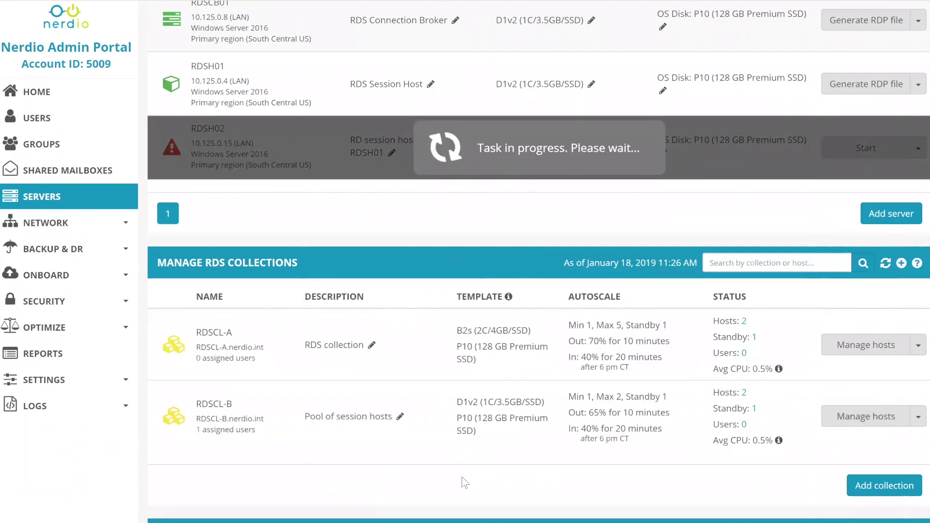
{"action": "scroll", "coordinate": [461, 477], "scroll_direction": "up", "scroll_amount": 5}
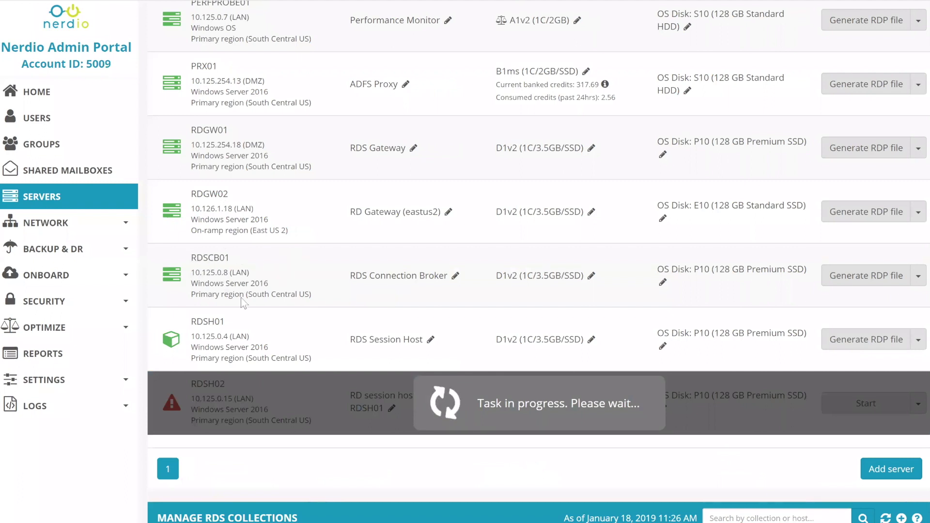
{"action": "double_click", "coordinate": [210, 258]}
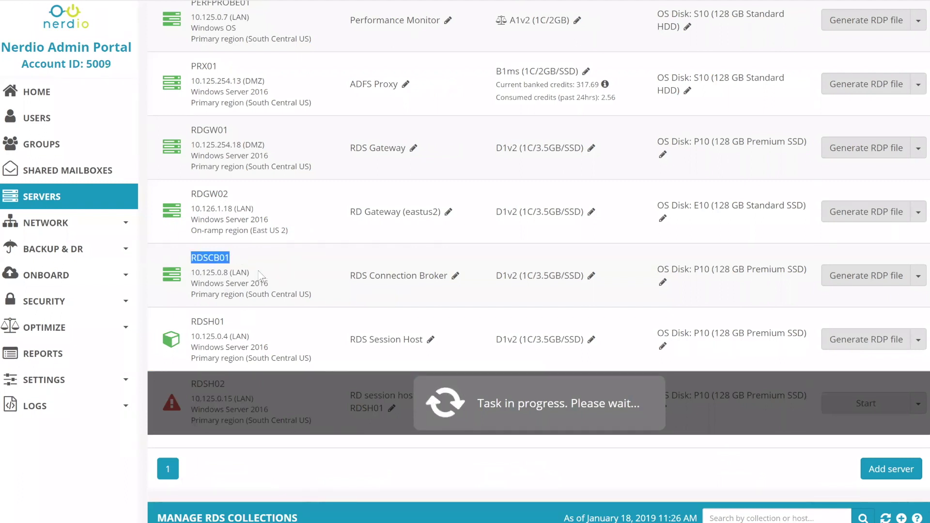
{"action": "left_click", "coordinate": [222, 322]}
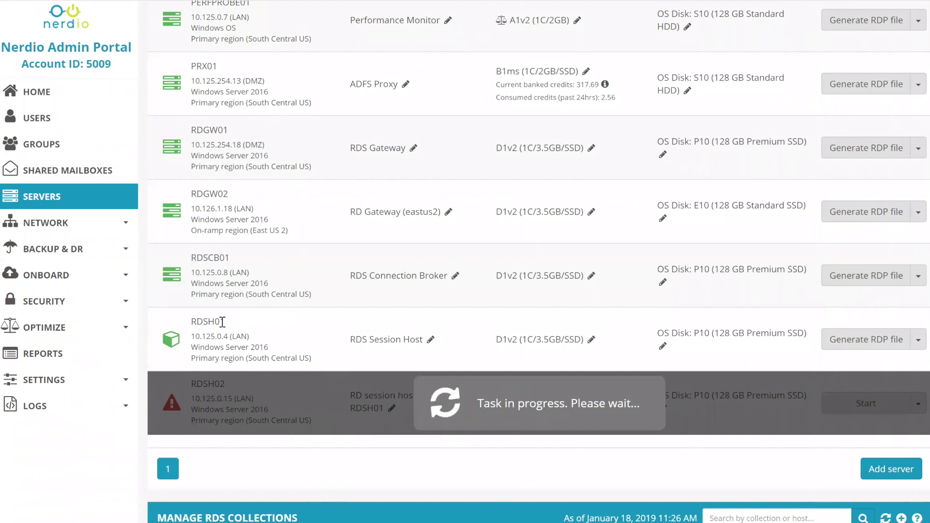
{"action": "double_click", "coordinate": [222, 322]}
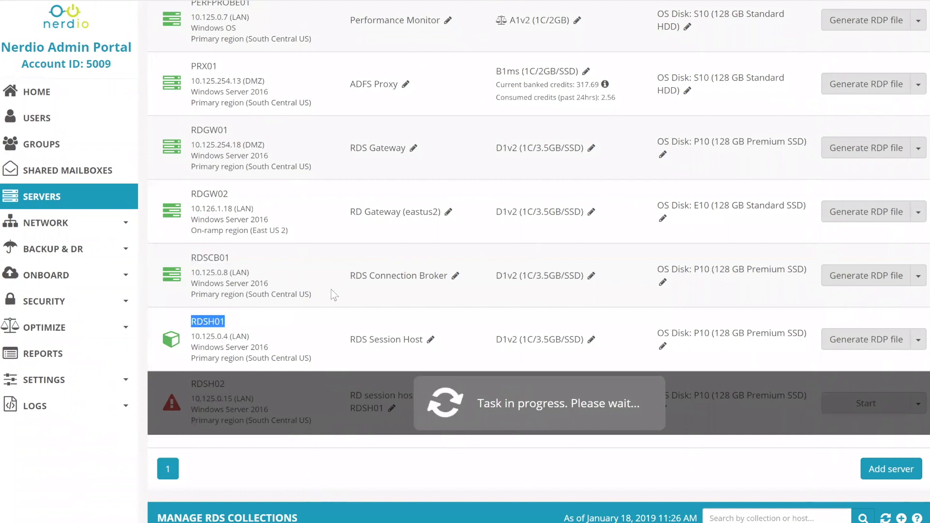
{"action": "scroll", "coordinate": [330, 288], "scroll_direction": "down", "scroll_amount": 4}
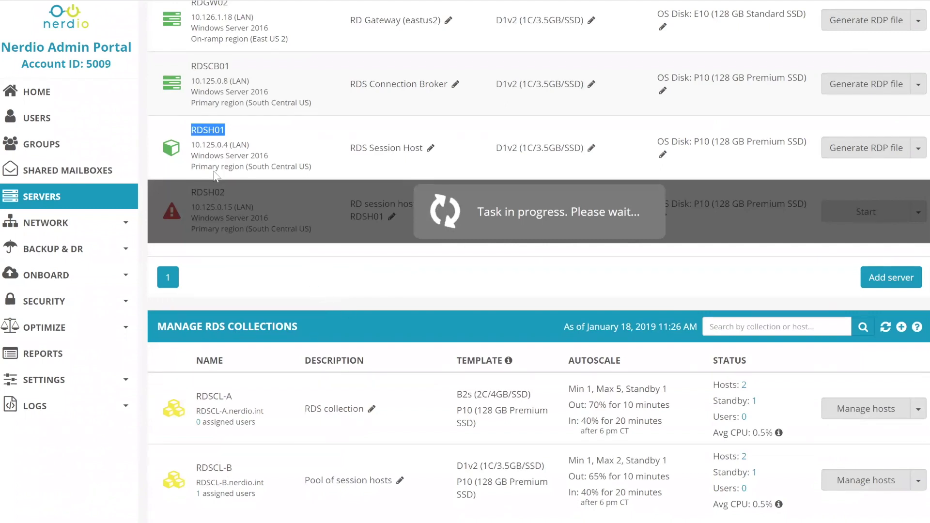
{"action": "scroll", "coordinate": [214, 174], "scroll_direction": "up", "scroll_amount": 1}
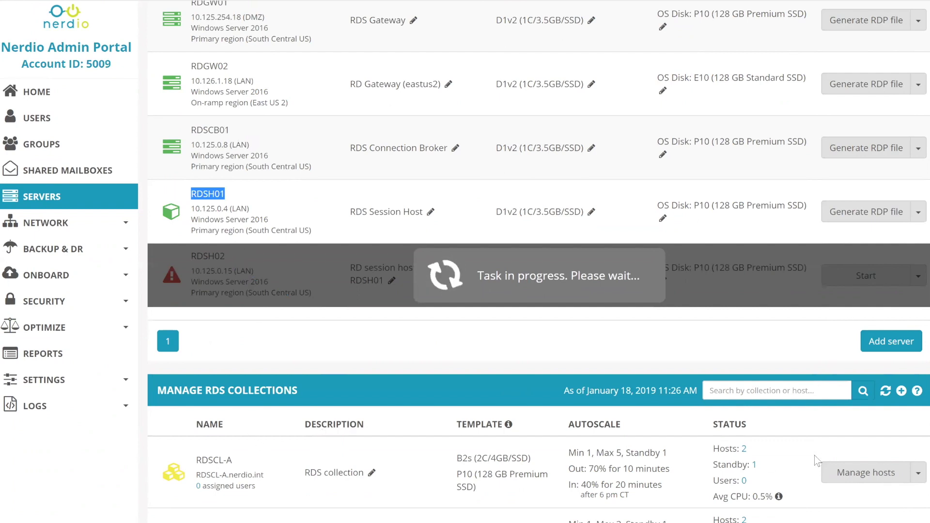
Step: Open the options for adding an RDS collection, review the host template and on-ramp region choices, and cancel without adding it
{"action": "scroll", "coordinate": [818, 463], "scroll_direction": "down", "scroll_amount": 3}
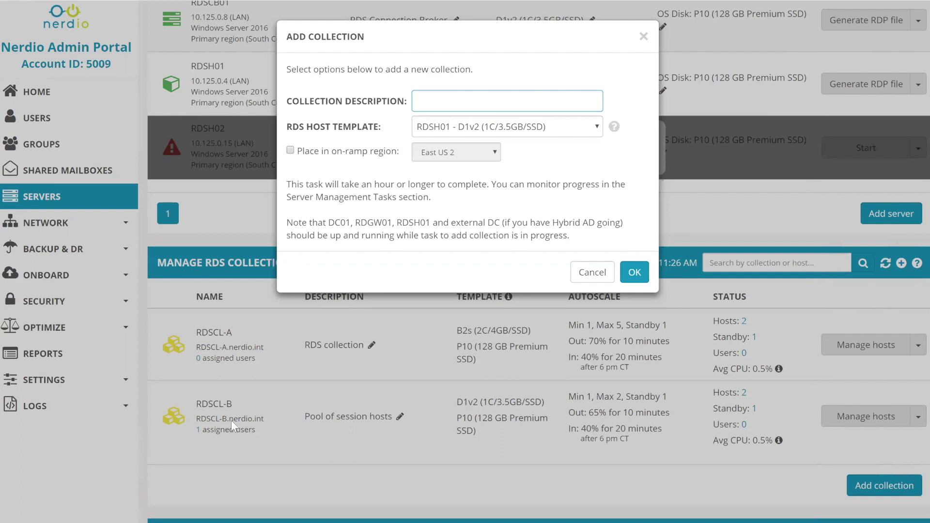
{"action": "left_click", "coordinate": [455, 132]}
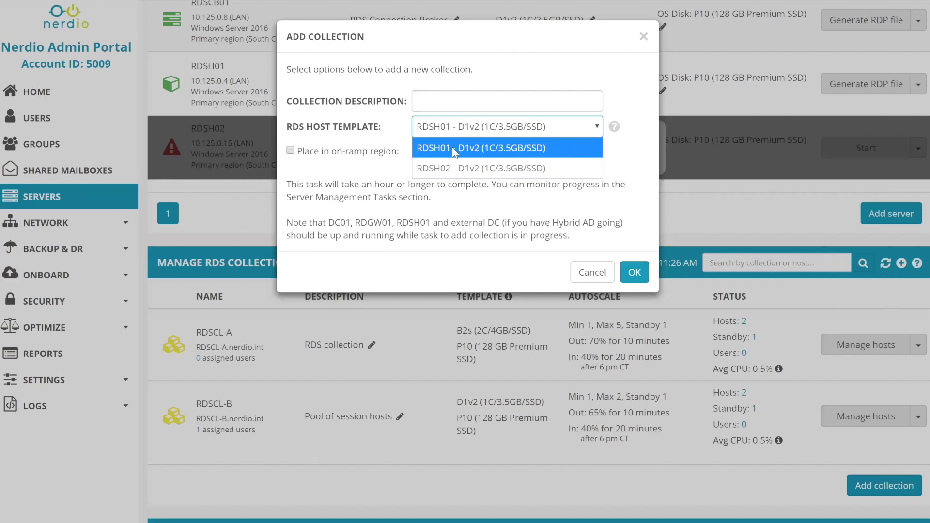
{"action": "left_click", "coordinate": [428, 111]}
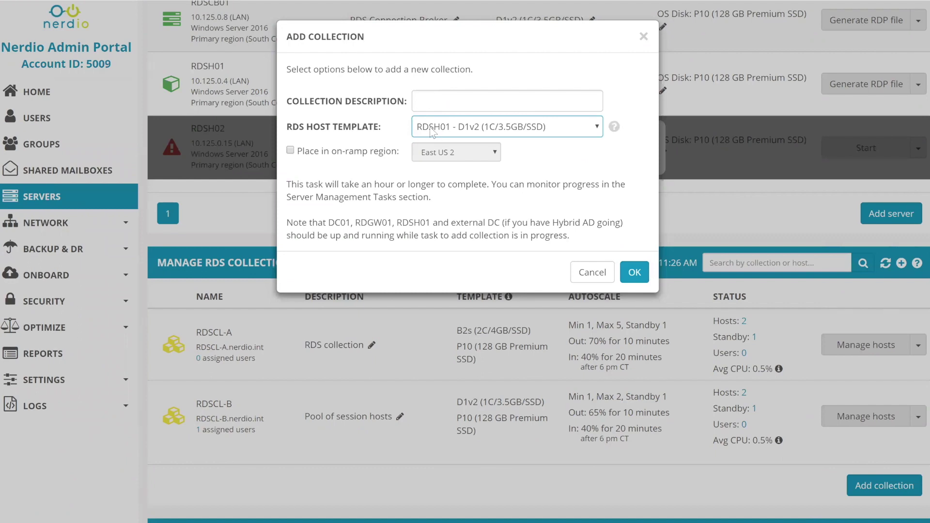
{"action": "left_click", "coordinate": [314, 153]}
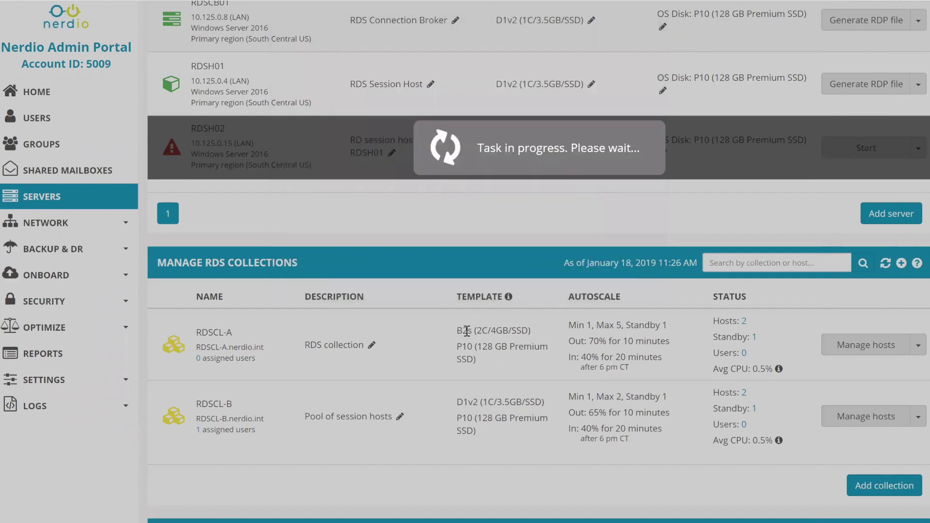
Step: Compare the RDSCB01 connection broker and RDSH01 session host with the RDSCL-A and RDSCL-B collections and the VDI golden desktop image
{"action": "scroll", "coordinate": [460, 322], "scroll_direction": "up", "scroll_amount": 2}
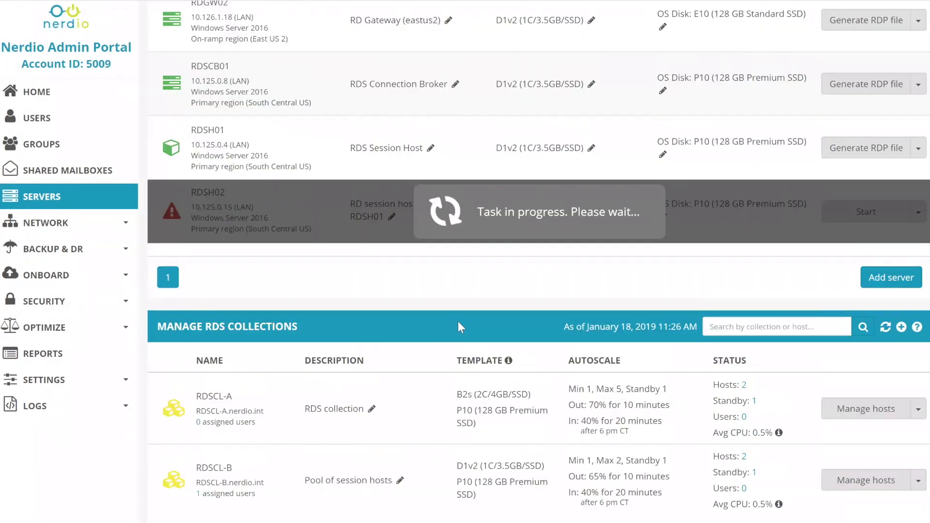
{"action": "scroll", "coordinate": [454, 319], "scroll_direction": "up", "scroll_amount": 2}
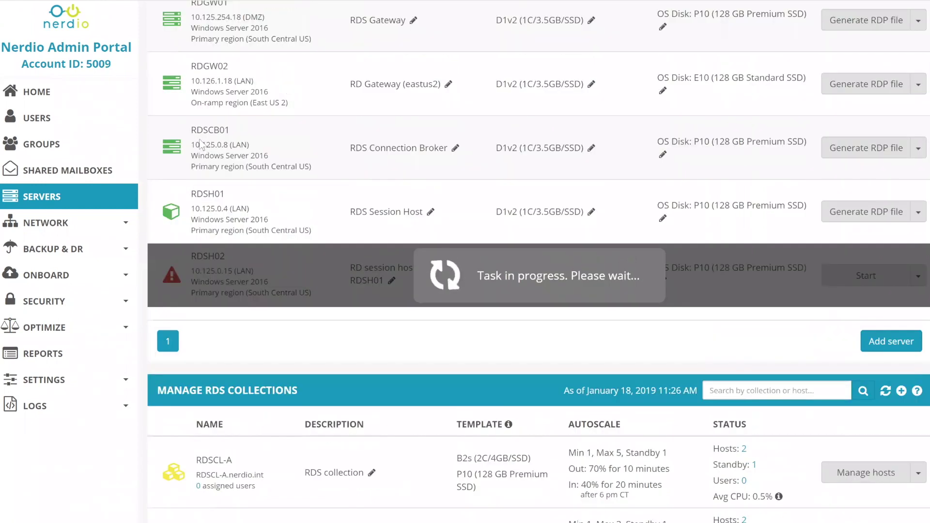
{"action": "left_click_drag", "start_coordinate": [192, 132], "coordinate": [228, 132]}
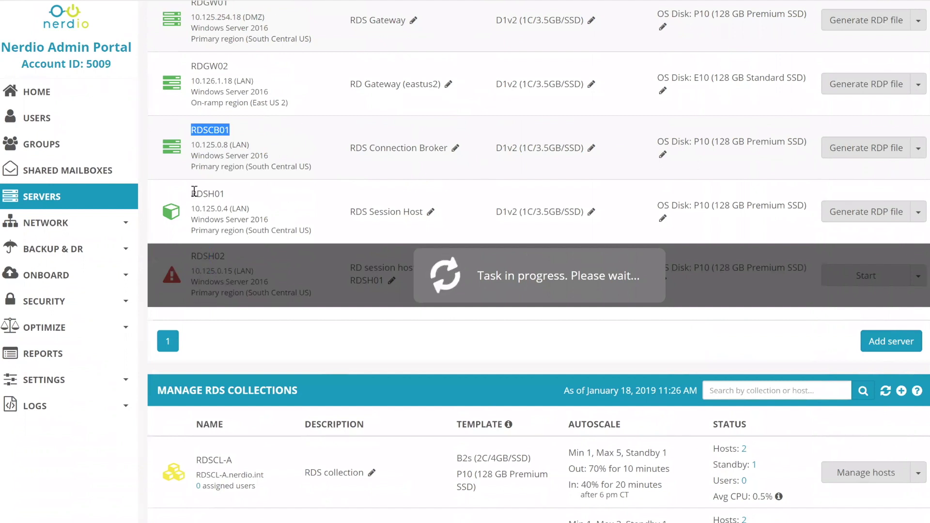
{"action": "left_click_drag", "start_coordinate": [190, 193], "coordinate": [227, 193]}
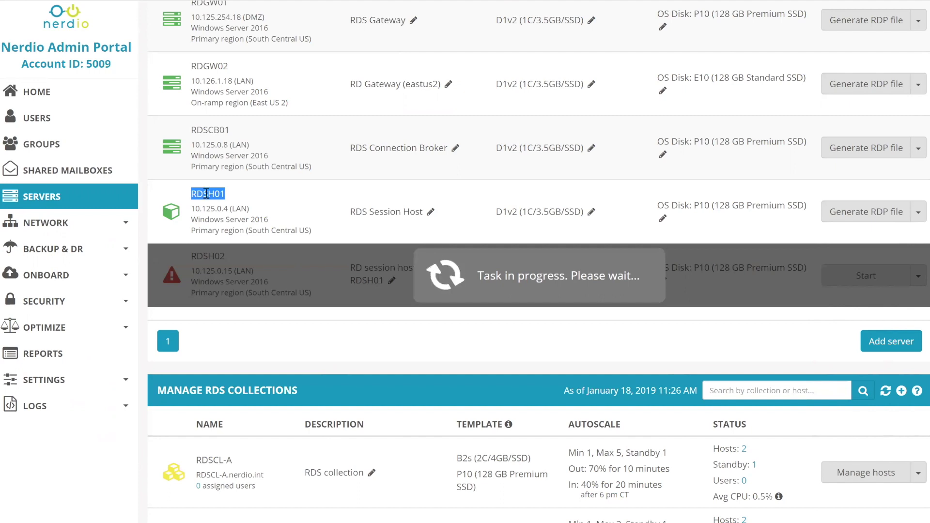
{"action": "scroll", "coordinate": [227, 257], "scroll_direction": "down", "scroll_amount": 6}
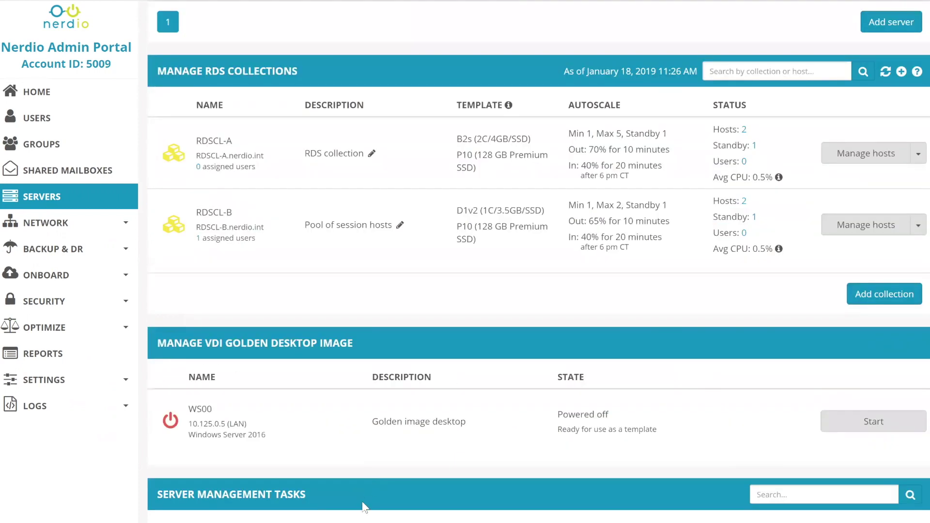
{"action": "scroll", "coordinate": [246, 208], "scroll_direction": "up", "scroll_amount": 4}
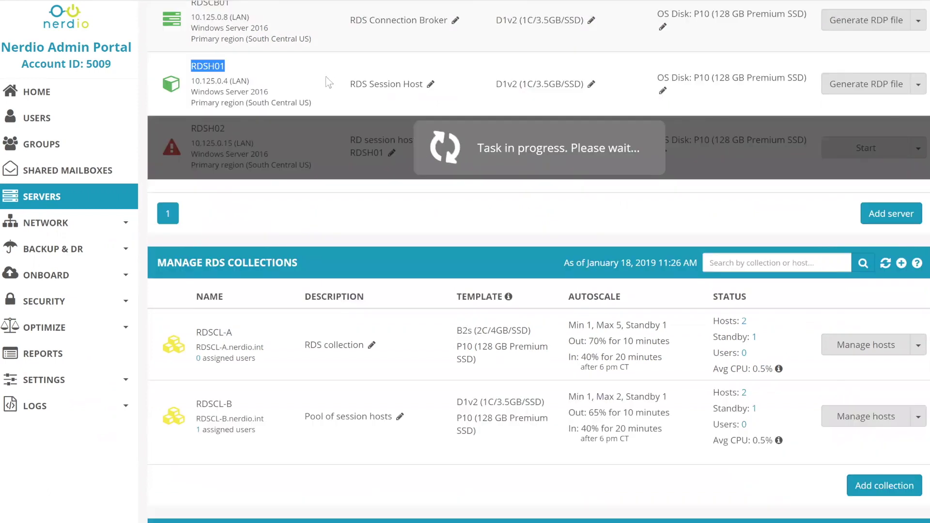
{"action": "scroll", "coordinate": [325, 77], "scroll_direction": "up", "scroll_amount": 3}
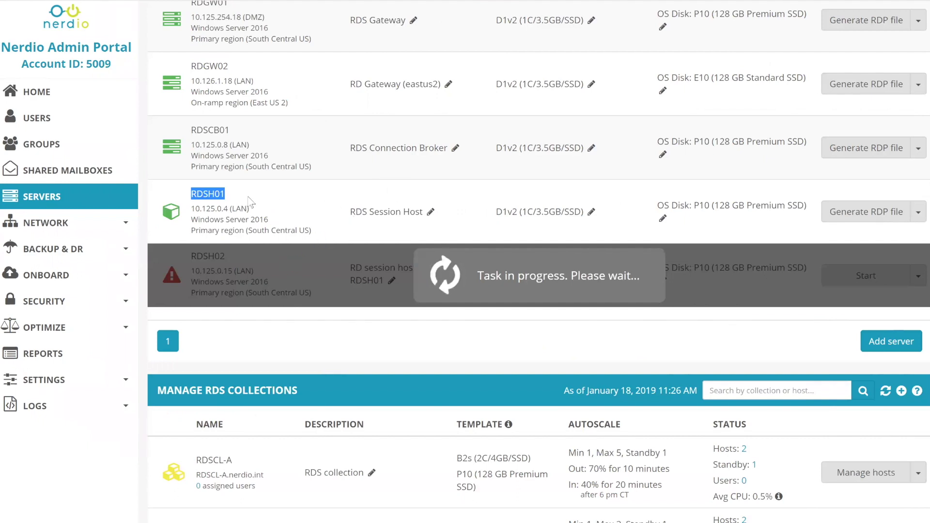
{"action": "scroll", "coordinate": [374, 230], "scroll_direction": "down", "scroll_amount": 1}
{"action": "scroll", "coordinate": [264, 177], "scroll_direction": "down", "scroll_amount": 1}
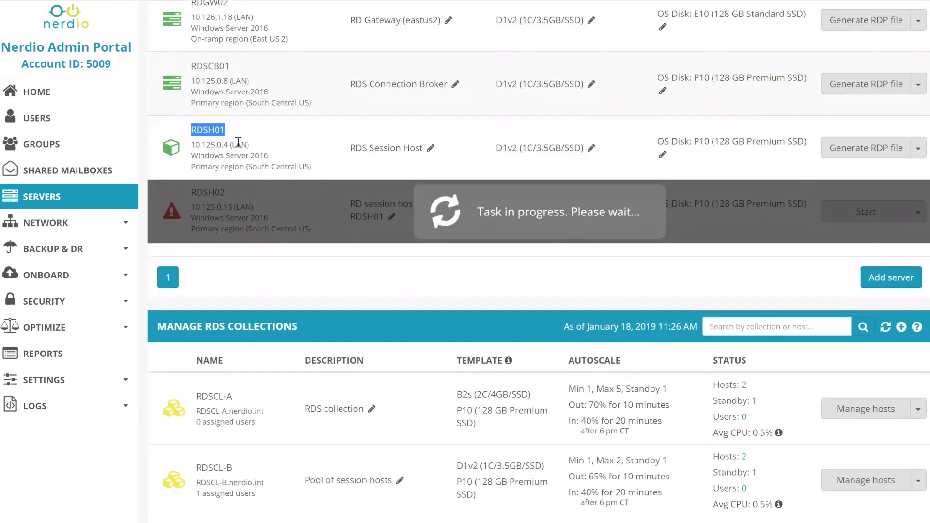